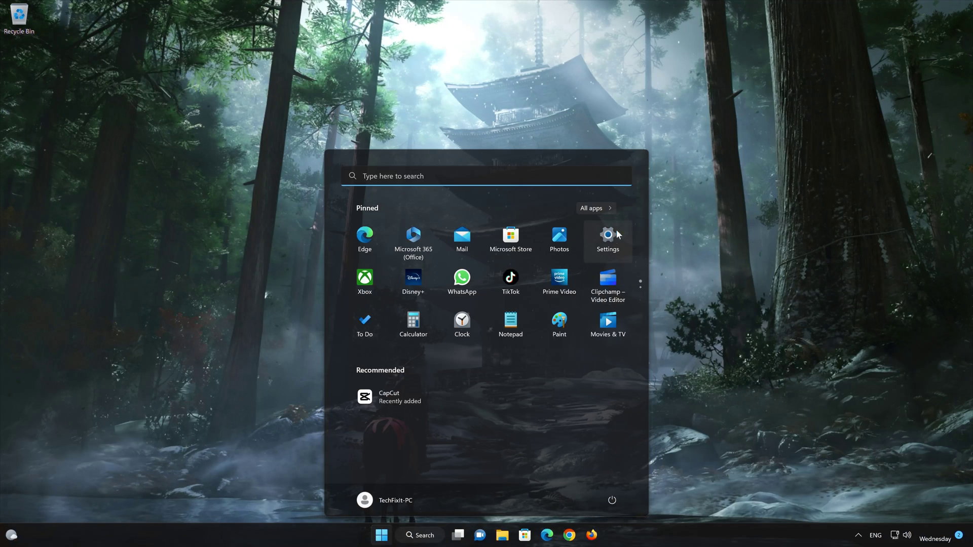
# - Restart the PC into advanced startup from the Recovery settings under Windows Update's advanced options
pyautogui.click(611, 235)
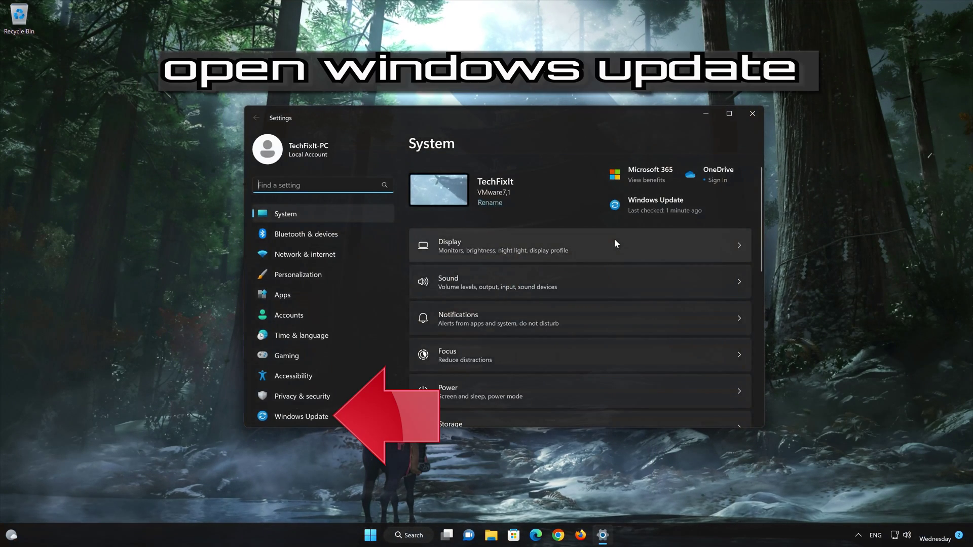
pyautogui.click(325, 418)
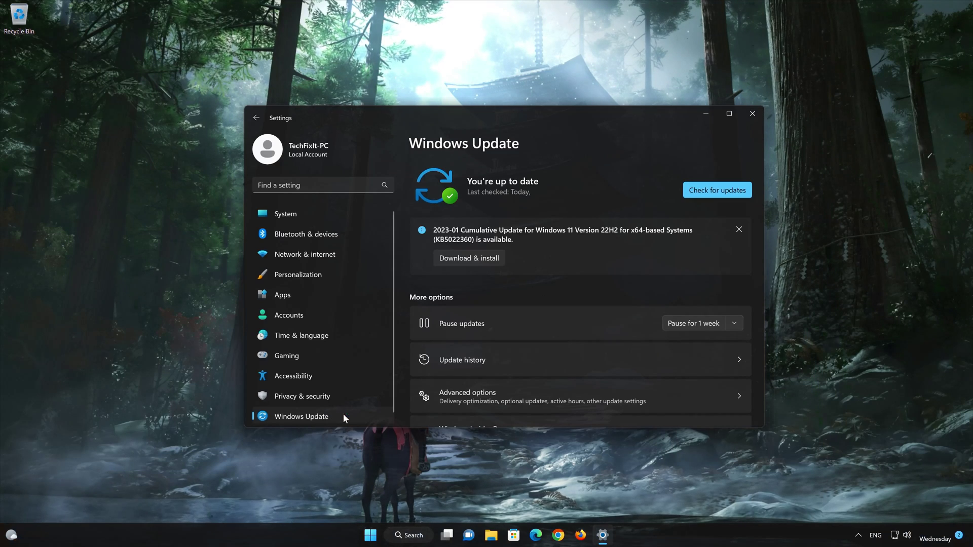
pyautogui.scroll(-3, 548, 381)
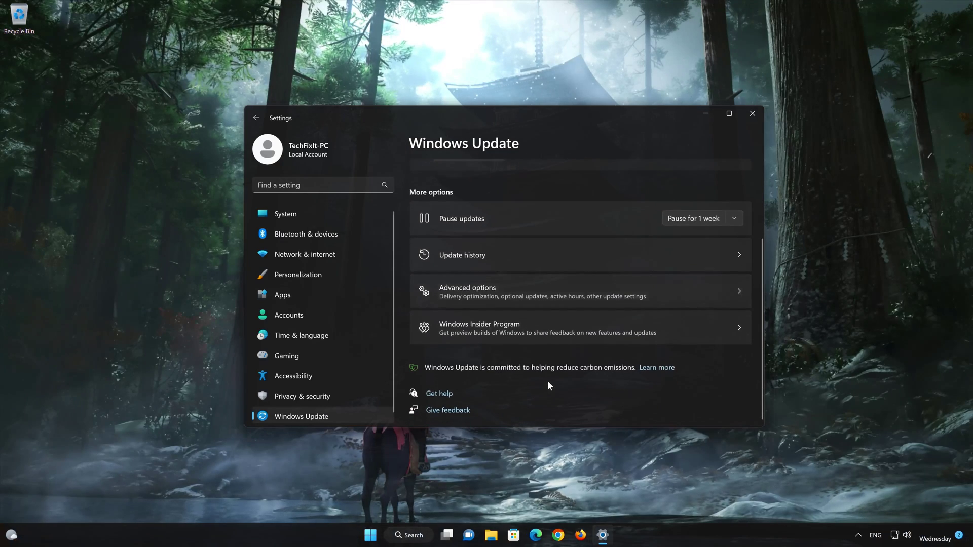
pyautogui.click(494, 296)
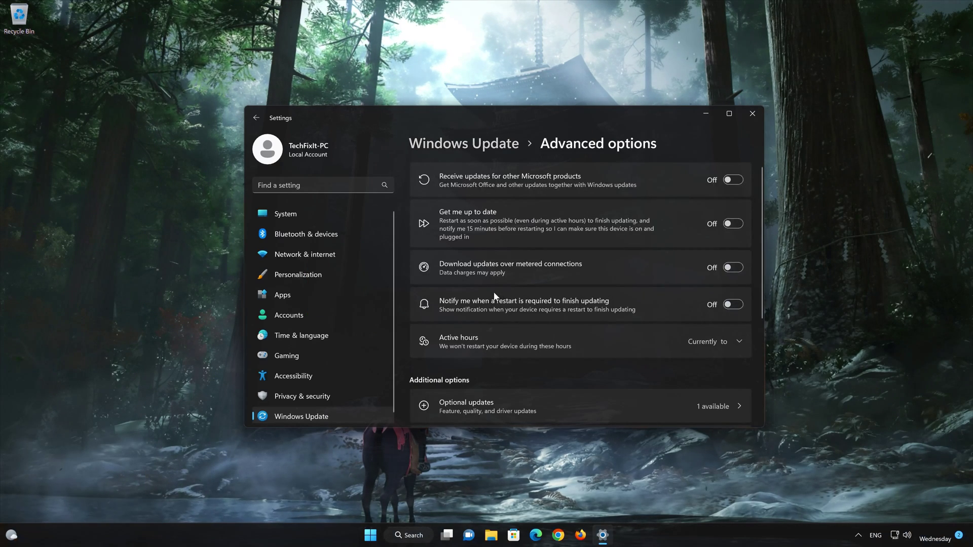
pyautogui.scroll(-3, 495, 296)
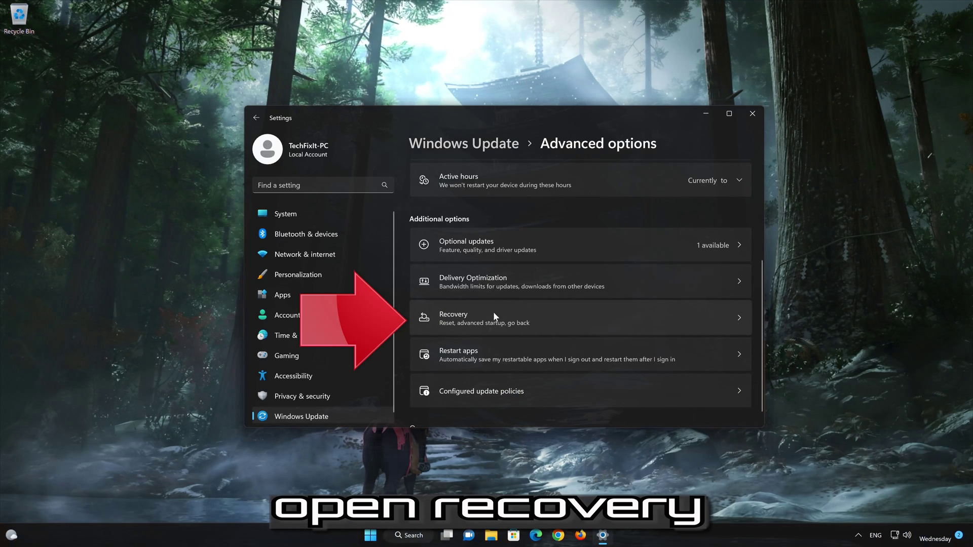
pyautogui.click(494, 314)
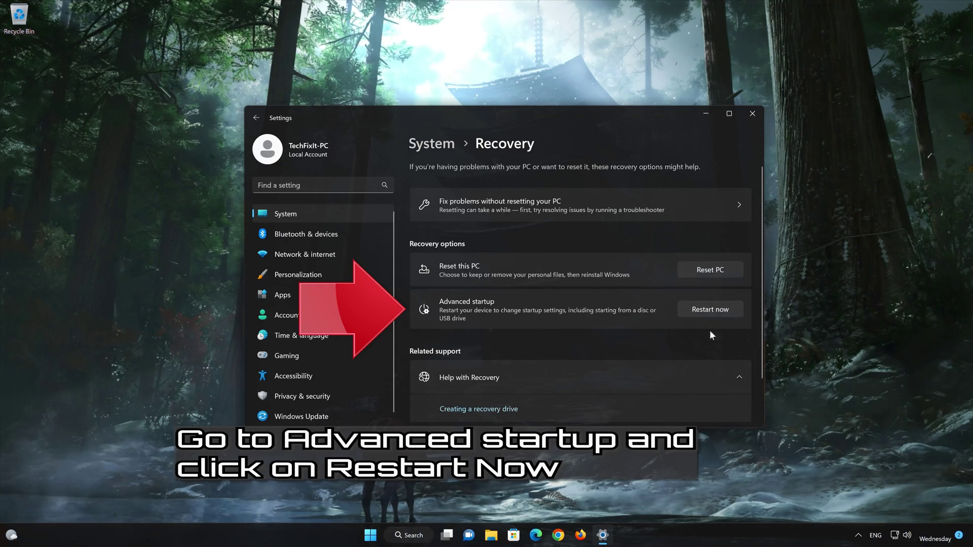
pyautogui.click(711, 310)
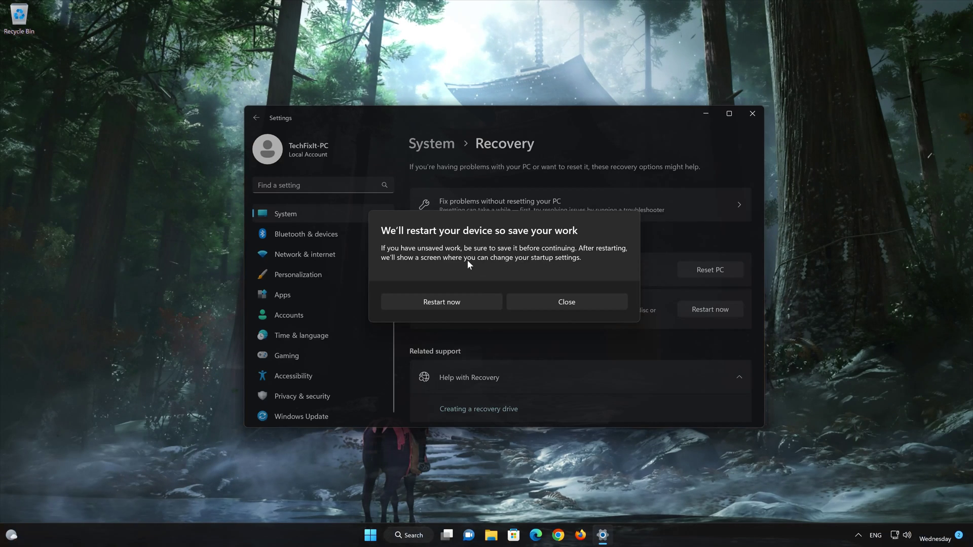
pyautogui.click(465, 303)
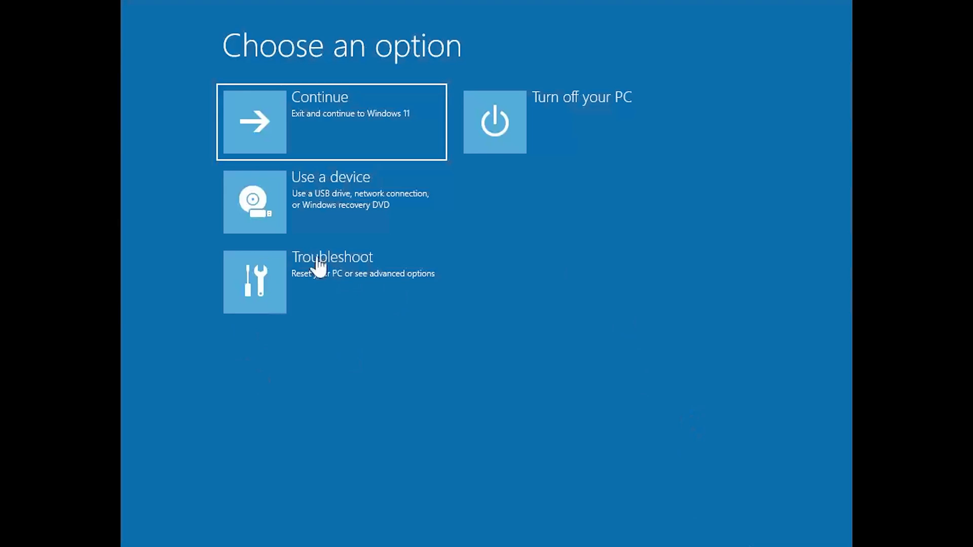
# - Go through the advanced troubleshooting options to Startup Settings, restart, and enable Safe Mode
pyautogui.click(273, 304)
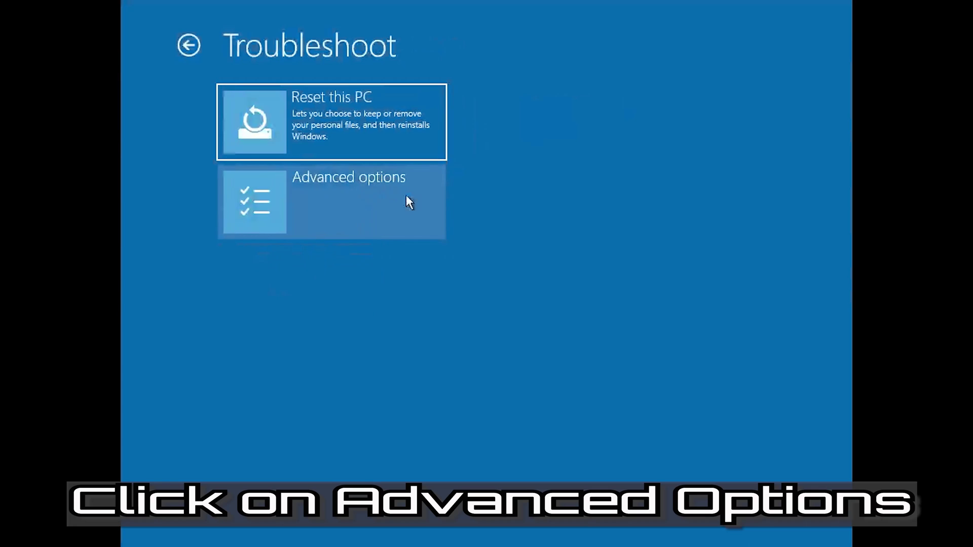
pyautogui.click(339, 216)
pyautogui.click(354, 205)
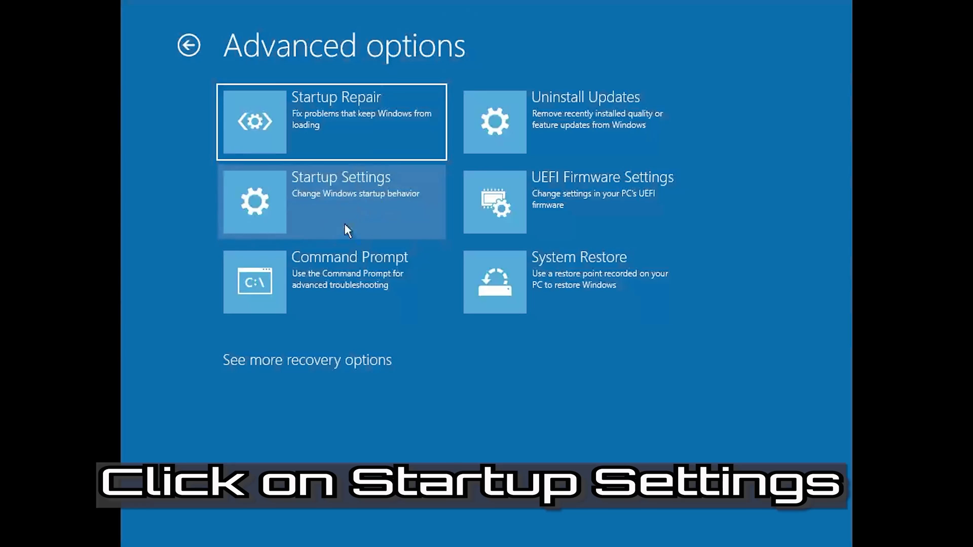
pyautogui.click(369, 201)
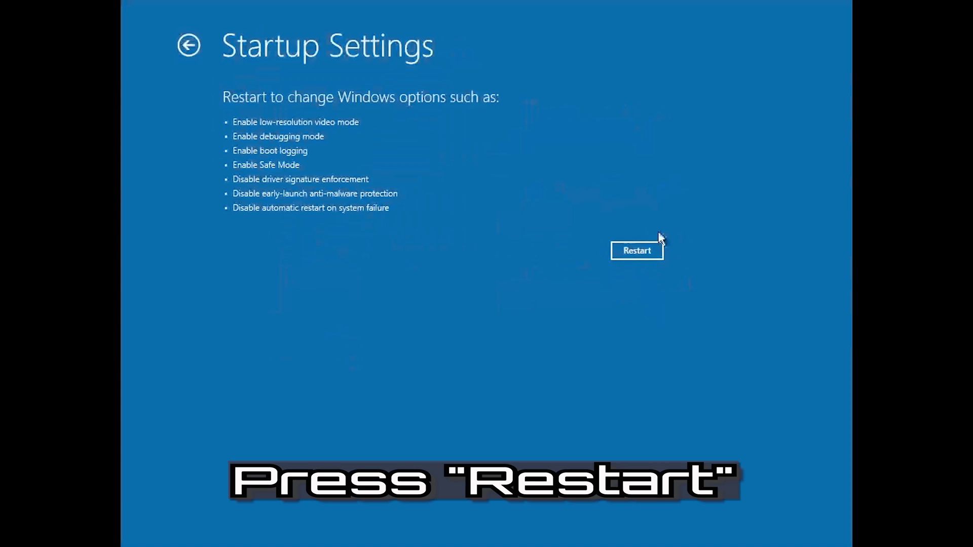
pyautogui.click(638, 252)
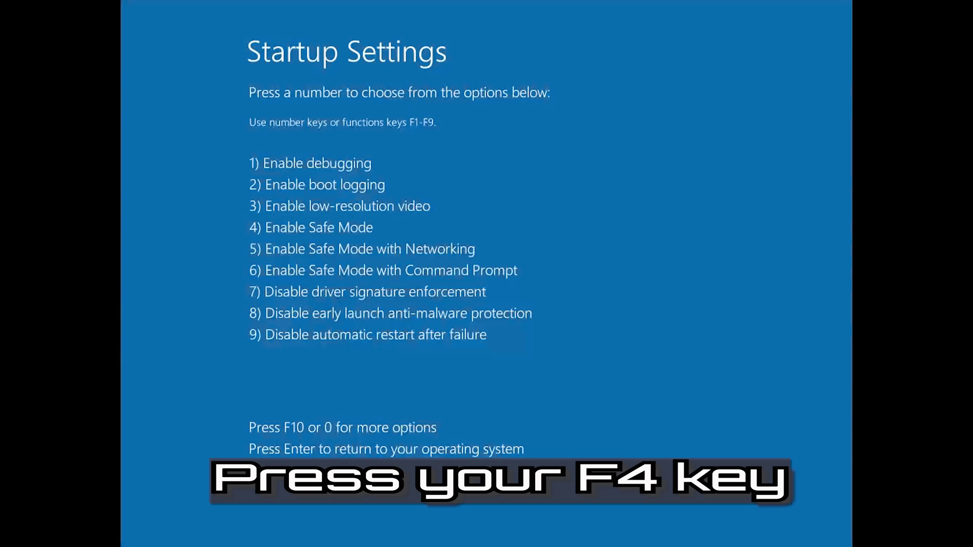
pyautogui.press('F4')
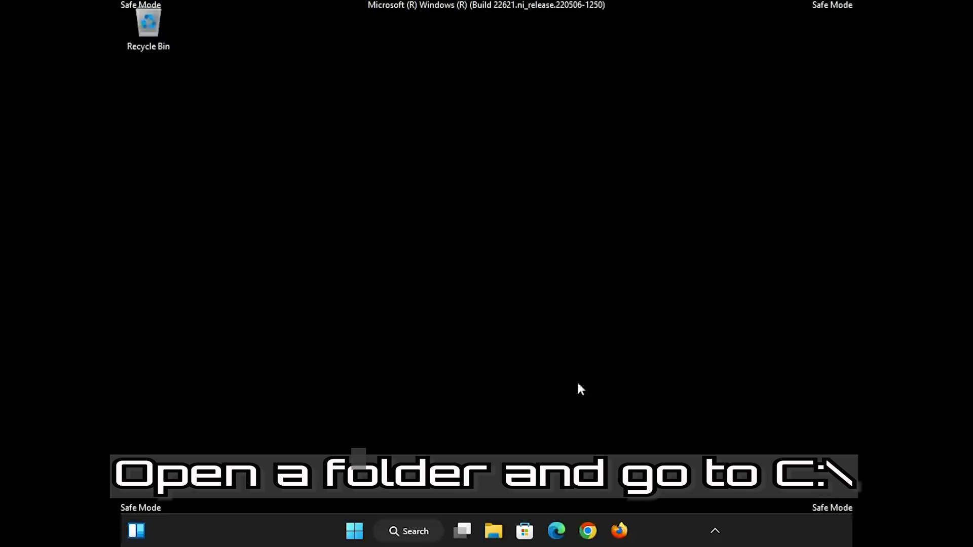
# - Open the Windows folder on Local Disk (C:) in File Explorer
pyautogui.click(494, 530)
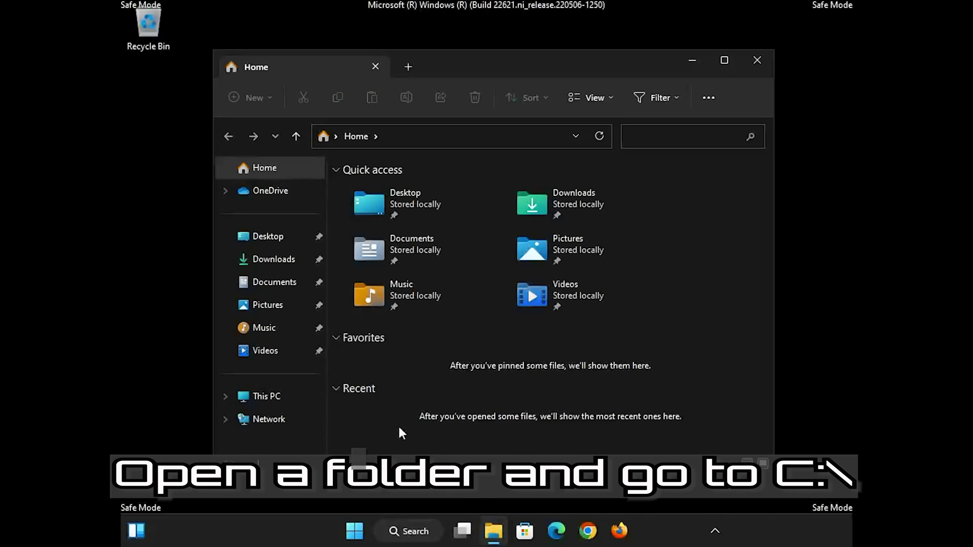
pyautogui.click(222, 398)
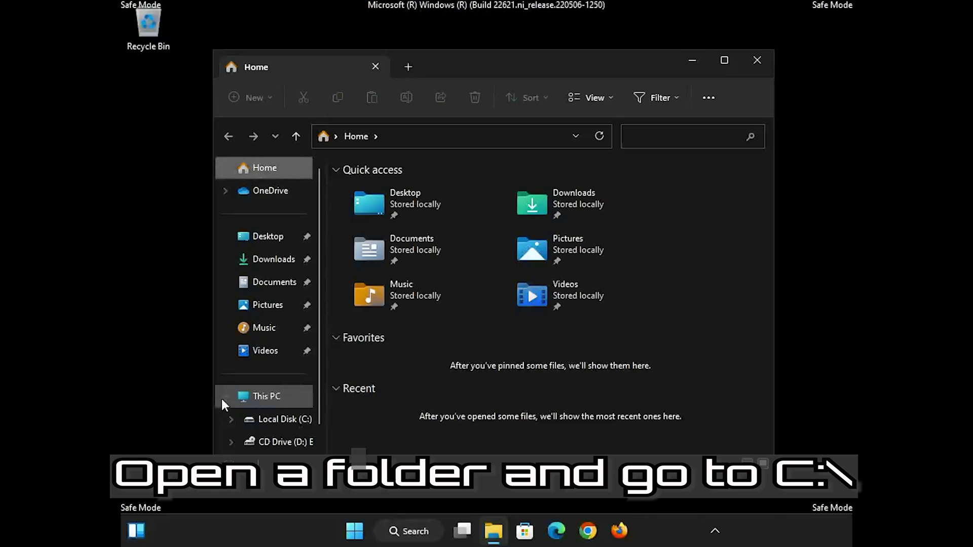
pyautogui.click(286, 423)
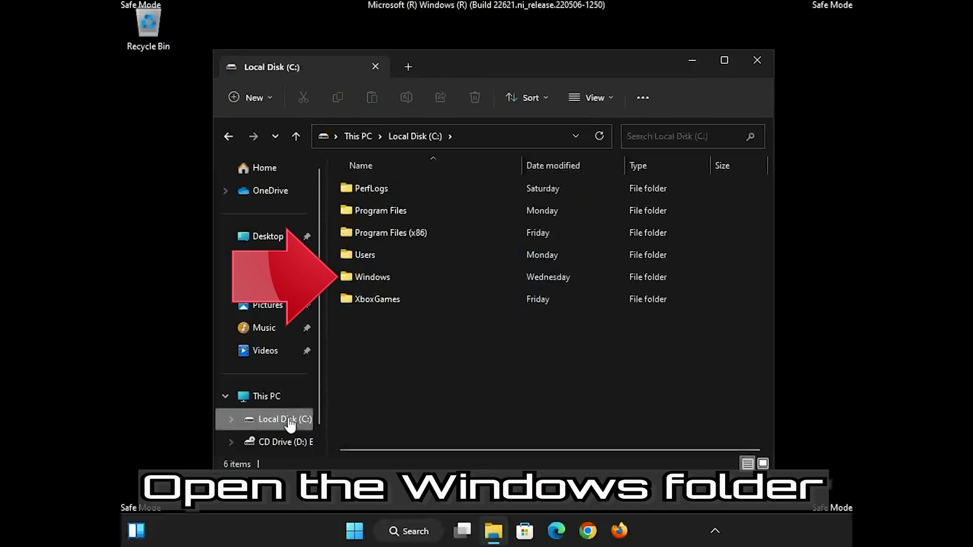
pyautogui.doubleClick(401, 279)
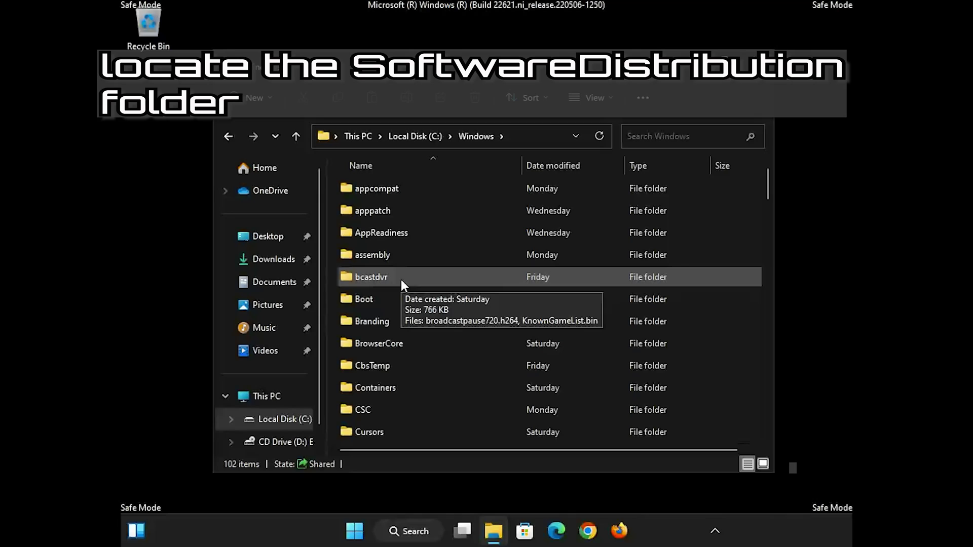
# - Delete the SoftwareDistribution folder from C:\Windows and close the File Explorer window
pyautogui.scroll(-8, 401, 279)
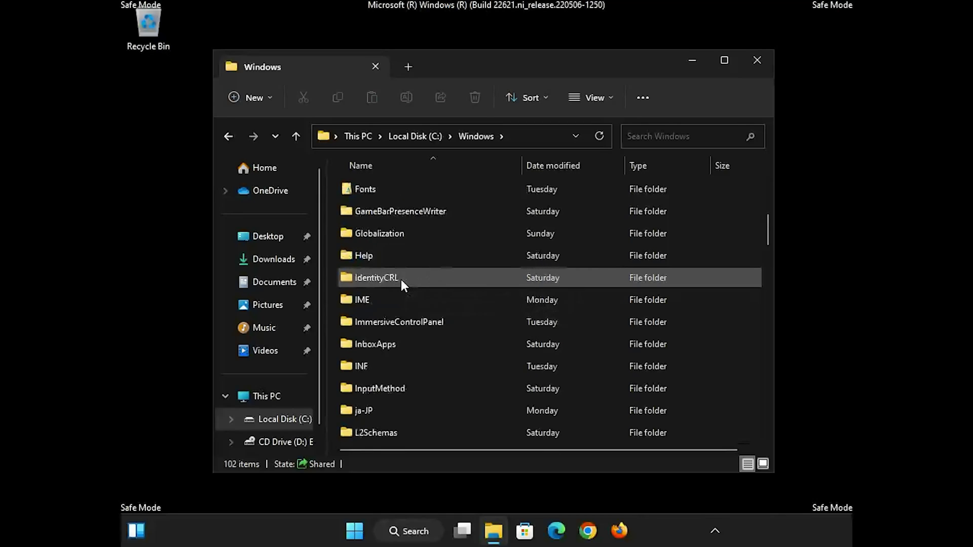
pyautogui.scroll(-8, 401, 278)
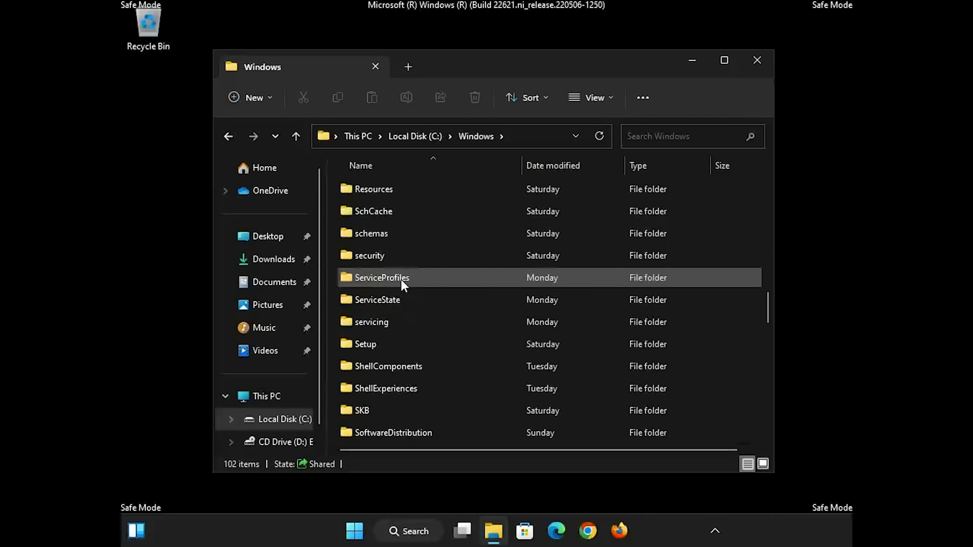
pyautogui.scroll(-1, 401, 280)
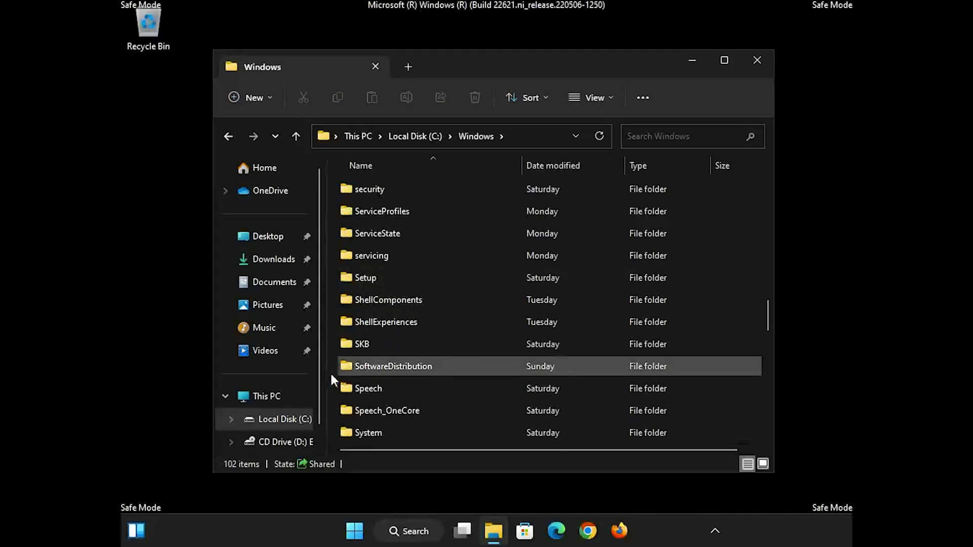
pyautogui.click(456, 366)
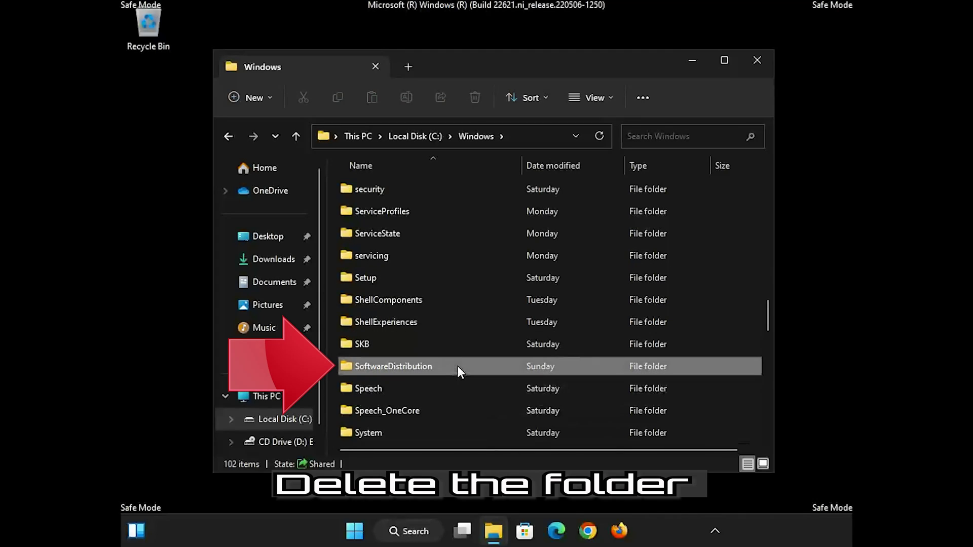
pyautogui.rightClick(457, 366)
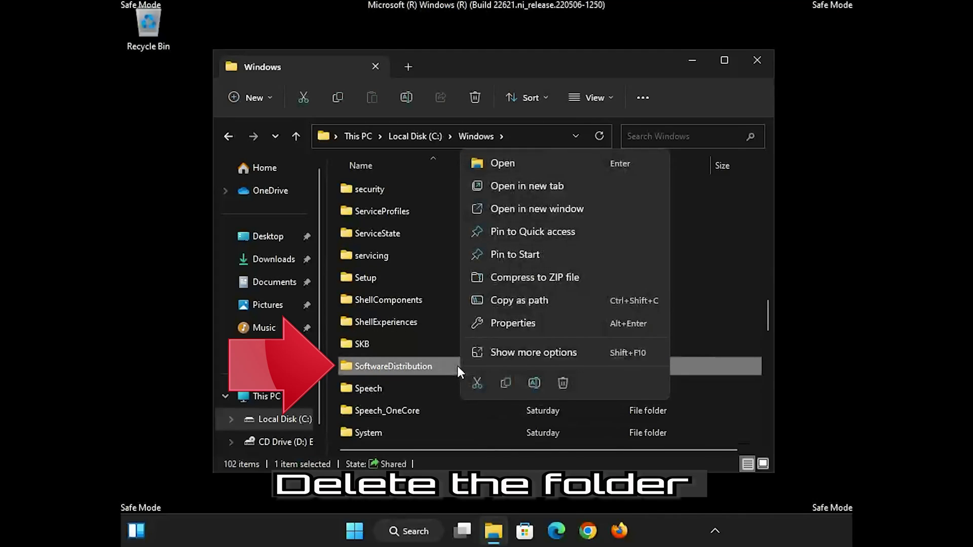
pyautogui.click(562, 383)
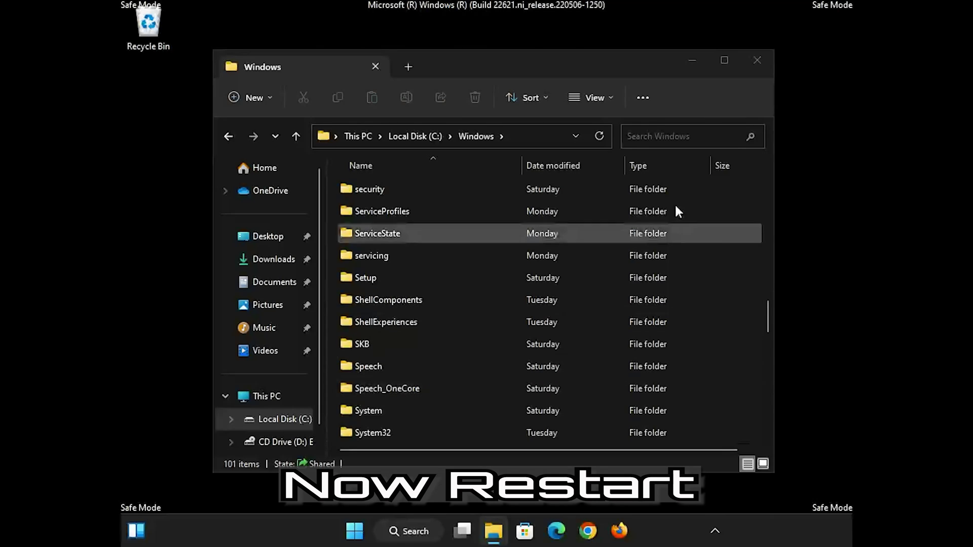
pyautogui.click(755, 64)
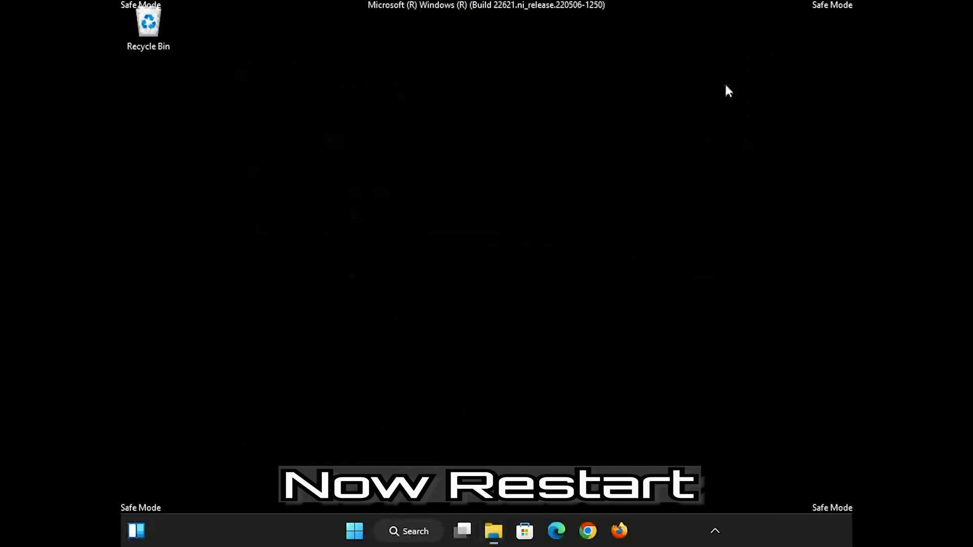
# - Empty the Recycle Bin, permanently deleting the SoftwareDistribution folder
pyautogui.rightClick(143, 26)
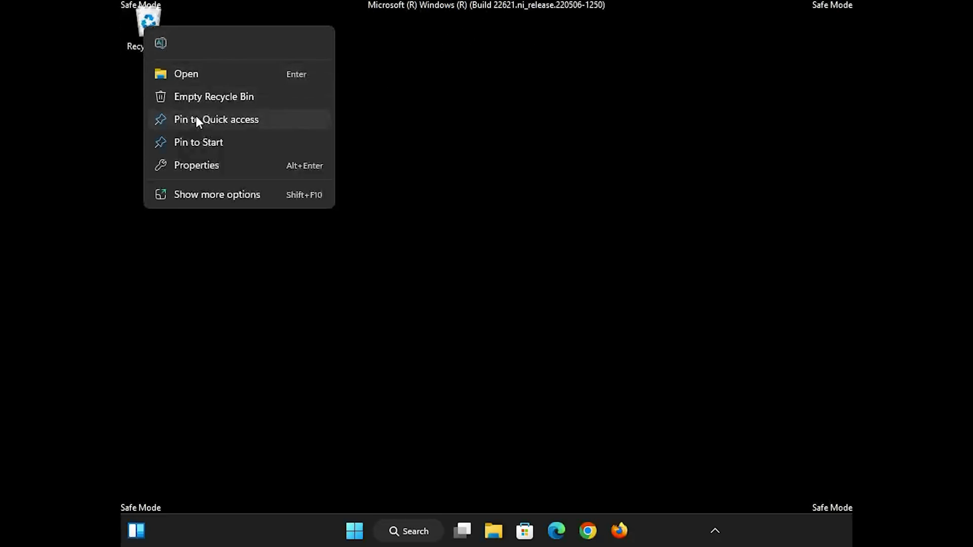
pyautogui.click(199, 97)
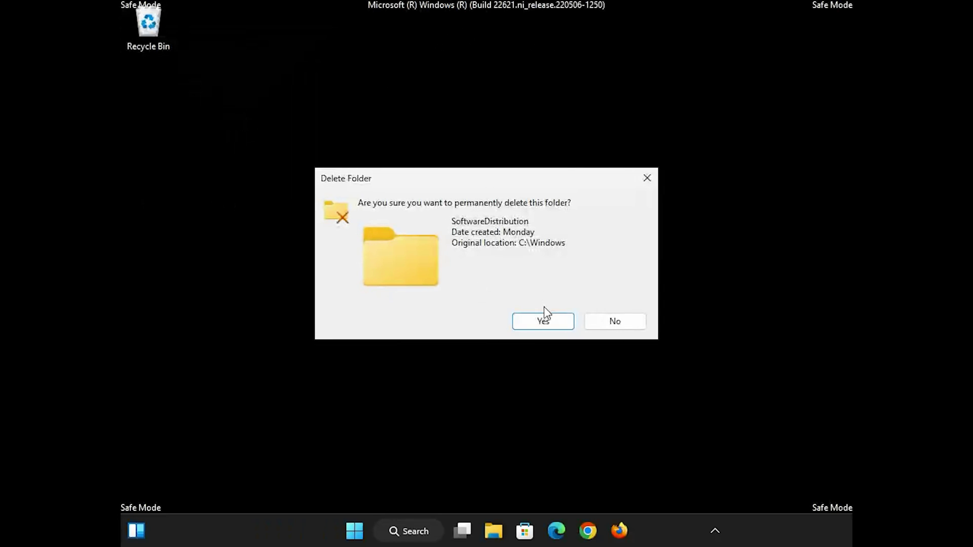
pyautogui.click(541, 321)
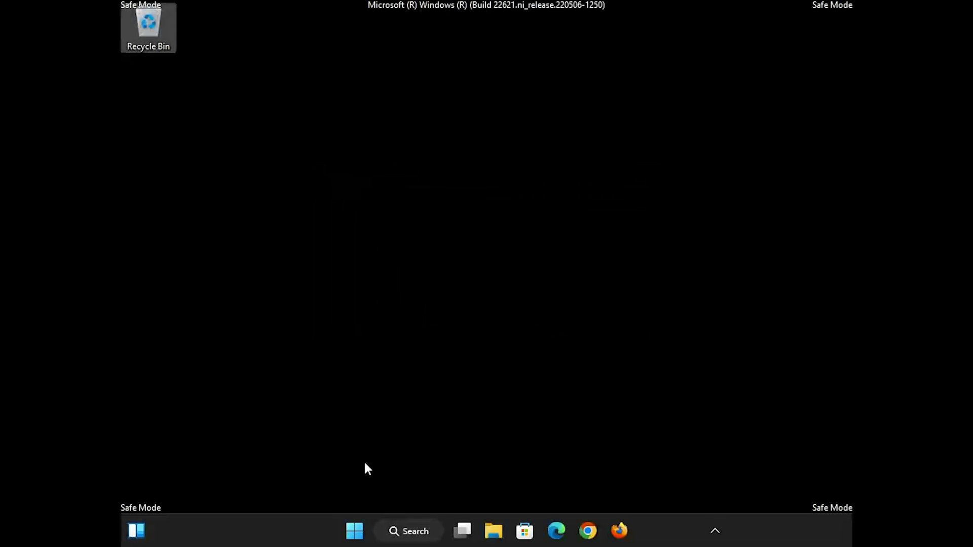
# - Restart the PC to leave Safe Mode
pyautogui.click(355, 532)
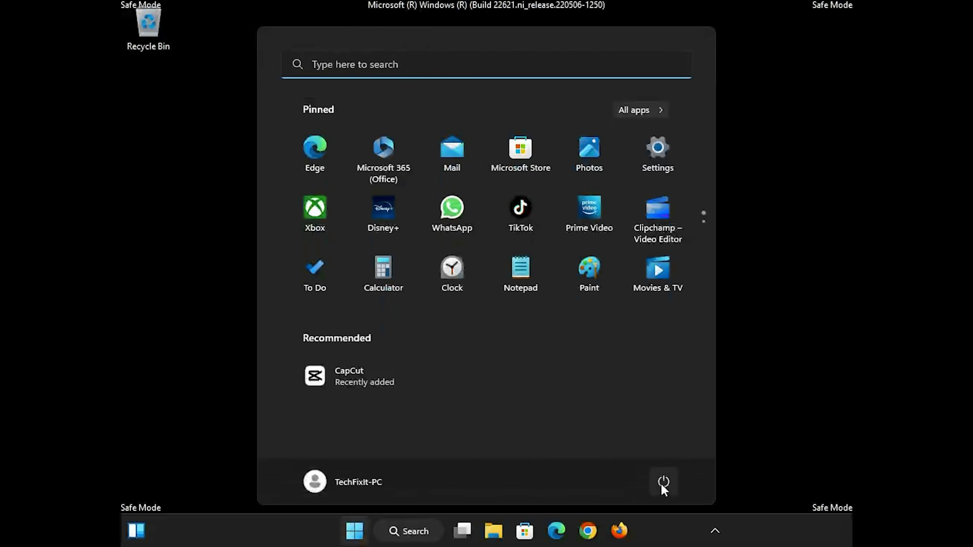
pyautogui.click(661, 485)
pyautogui.click(663, 457)
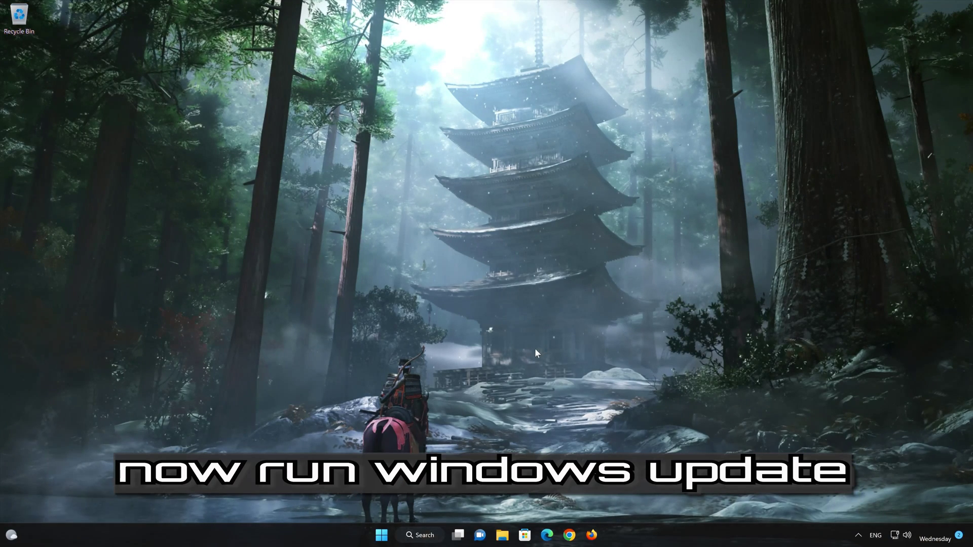
# - Check for updates on the Windows Update page in Settings, and close Settings
pyautogui.click(382, 534)
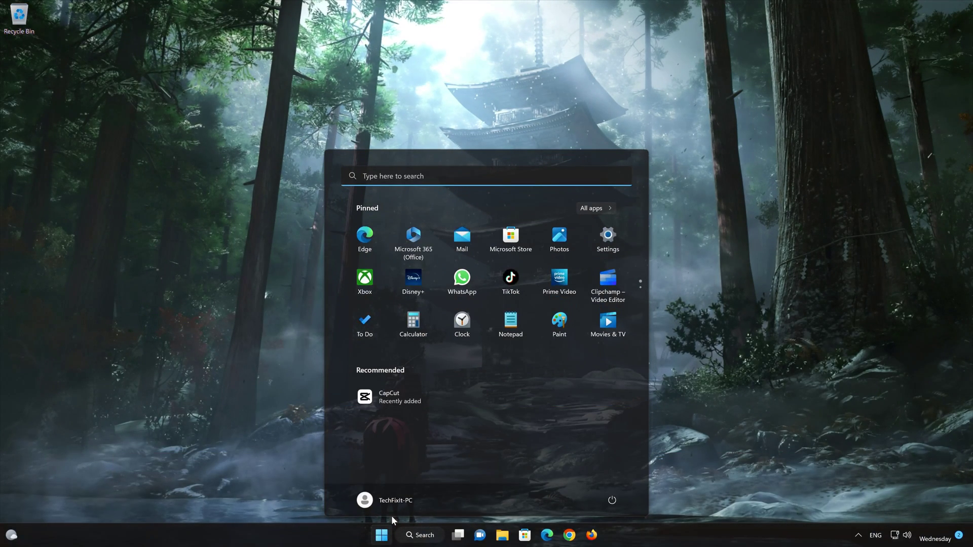
pyautogui.click(596, 244)
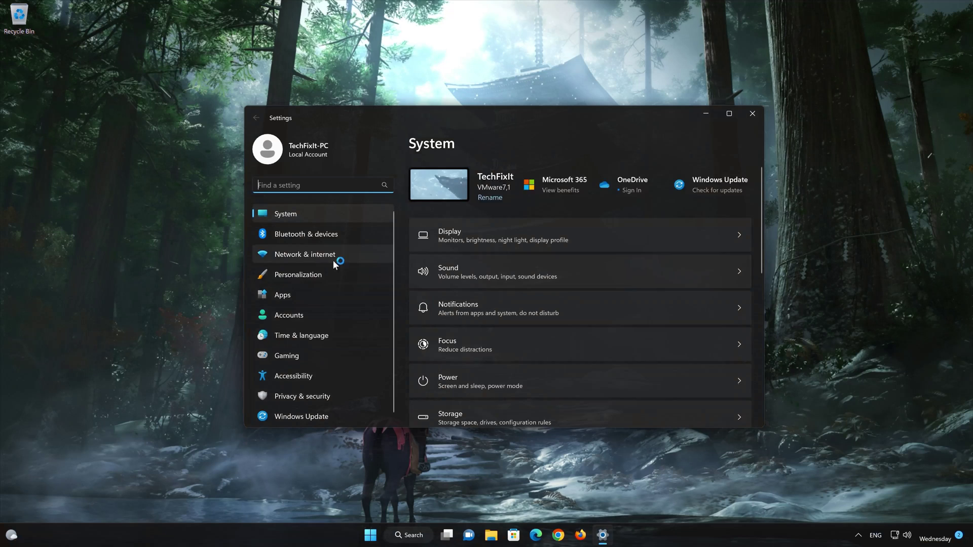
pyautogui.click(315, 417)
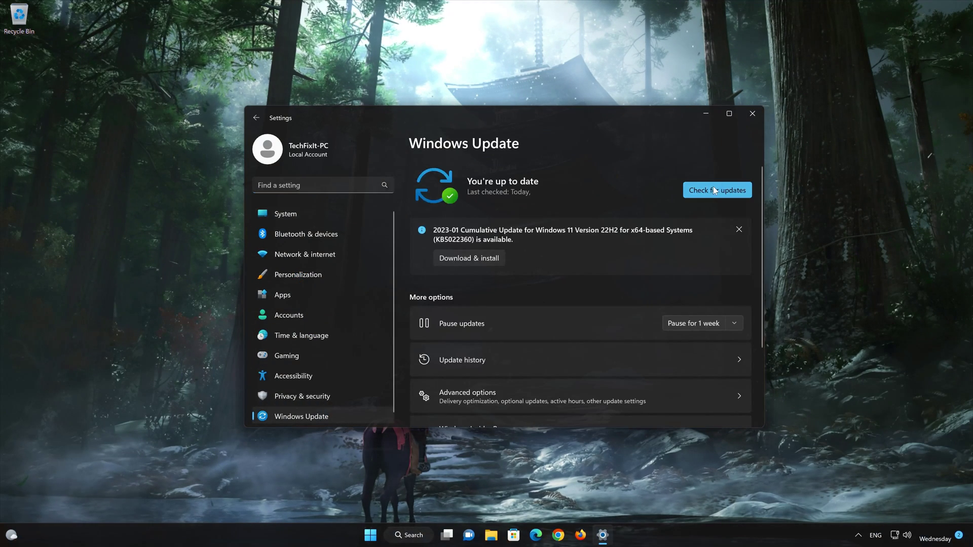
pyautogui.click(713, 188)
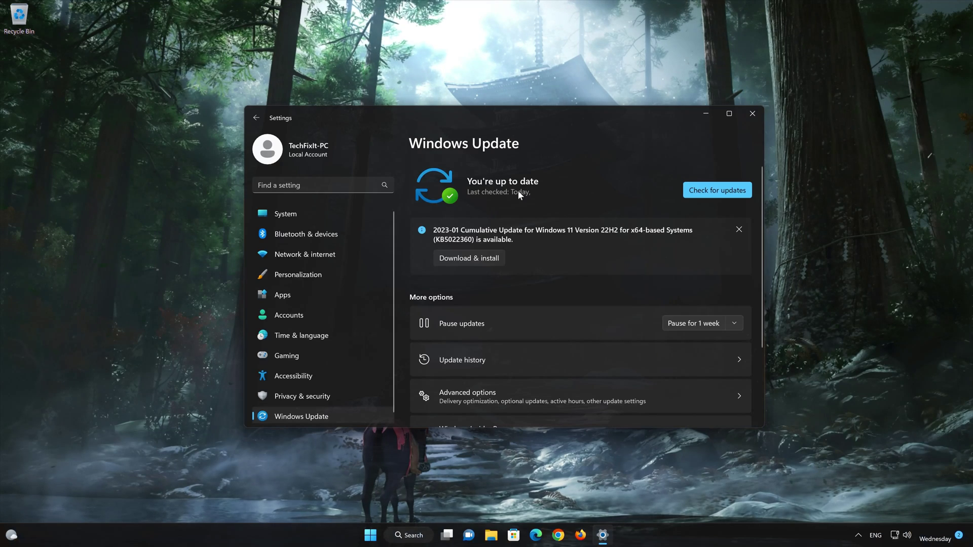
pyautogui.click(752, 115)
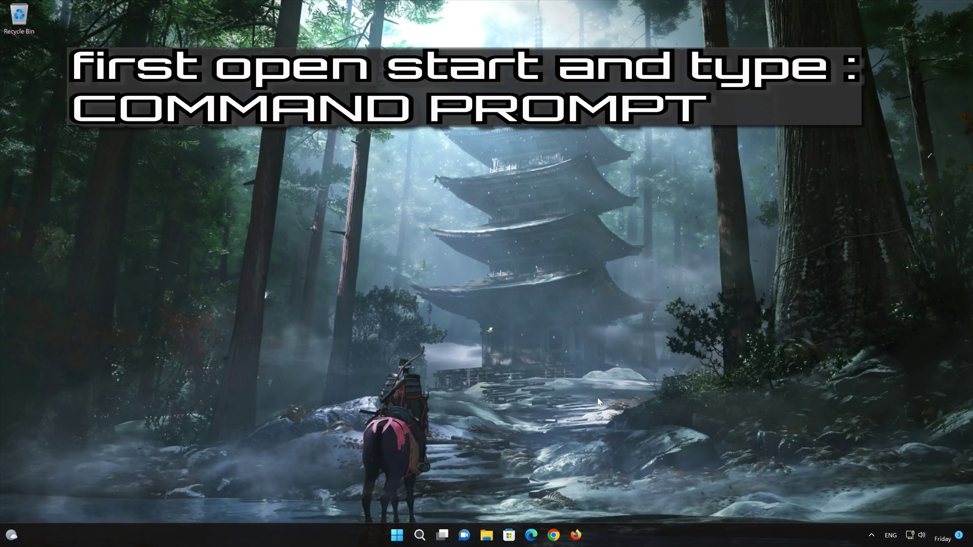
# - Open Command Prompt as administrator, allow it to make changes, and move its window toward the middle of the desktop
pyautogui.press('super')
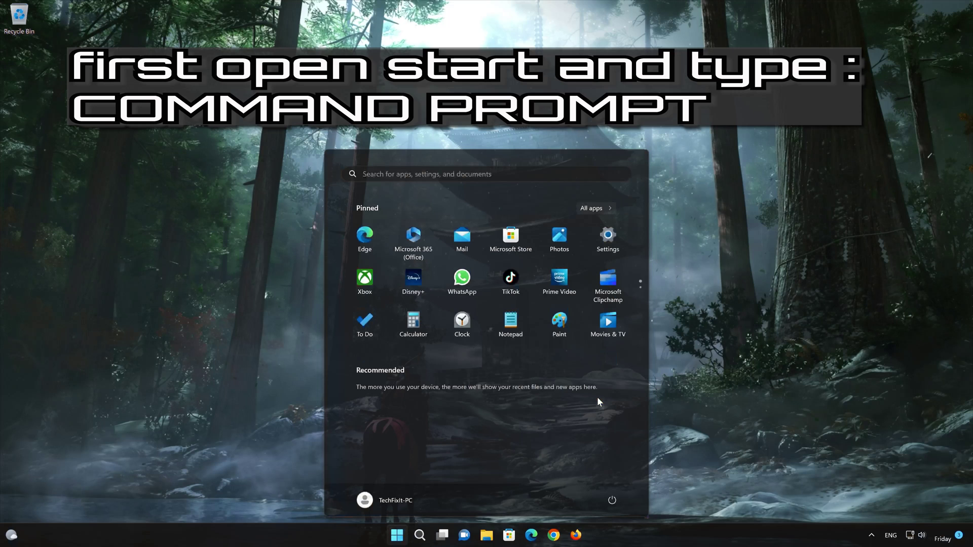
pyautogui.write('cmd')
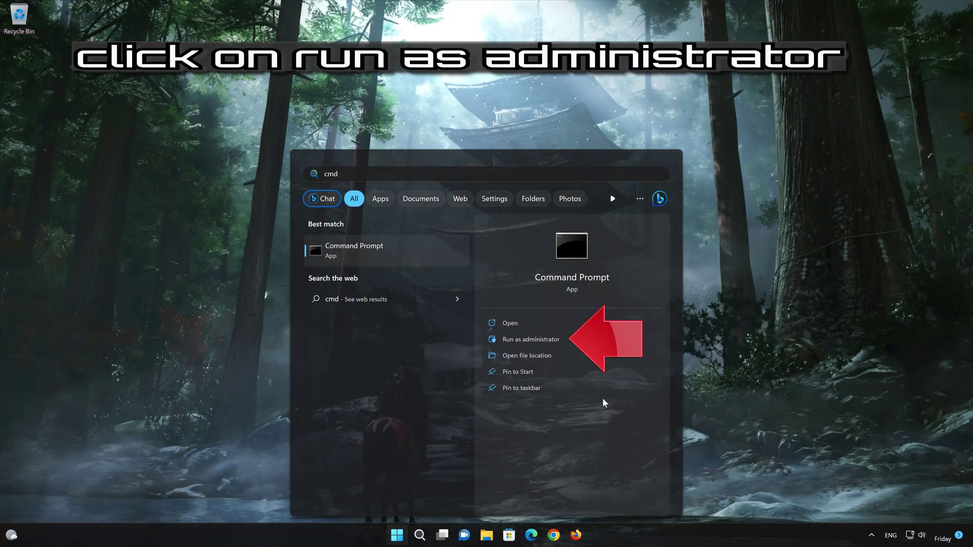
pyautogui.click(531, 338)
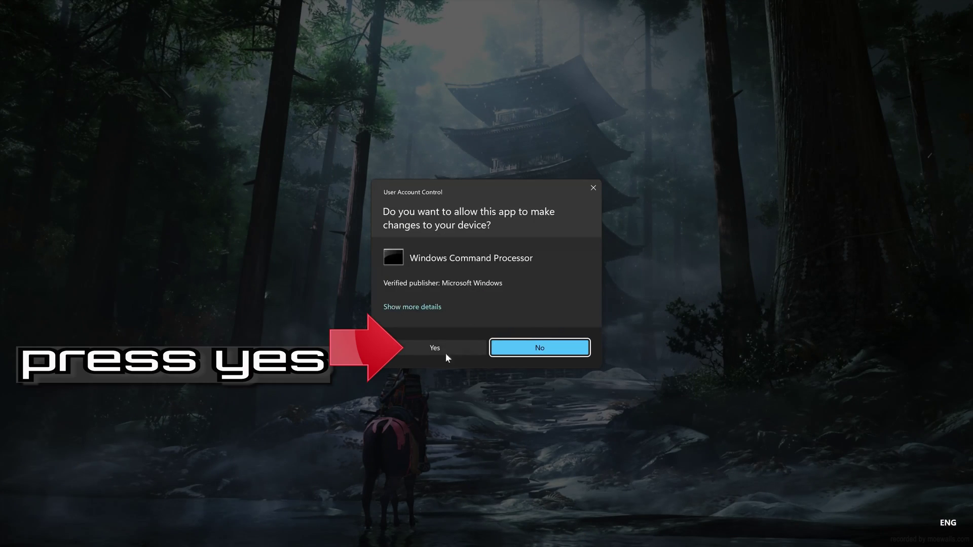
pyautogui.click(429, 348)
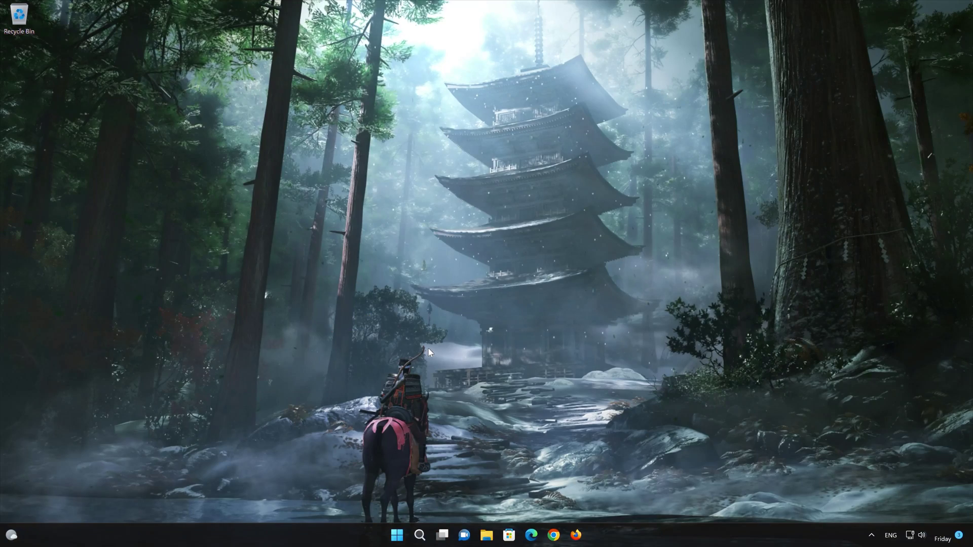
pyautogui.moveTo(419, 104); pyautogui.dragTo(594, 144)
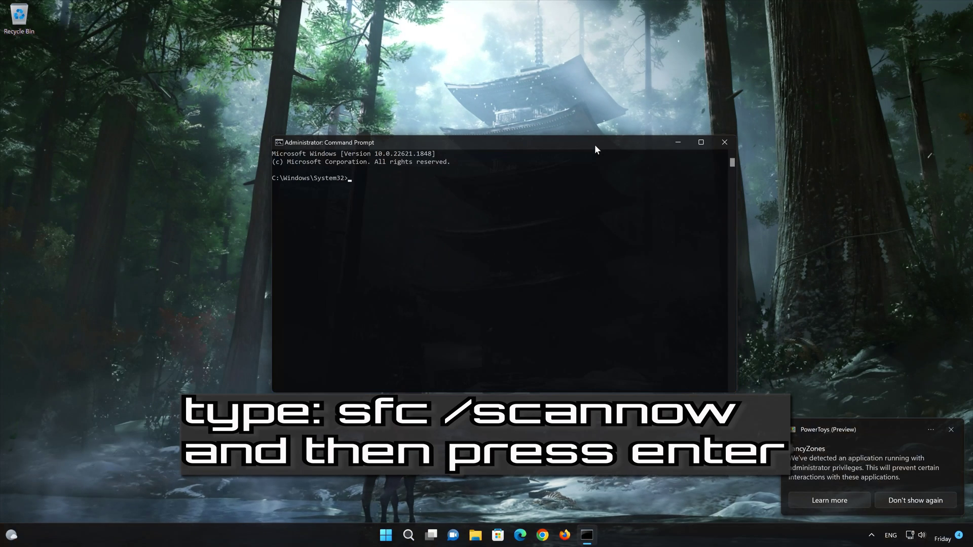
# - Scan the system files with sfc /scannow, and close Command Prompt with exit once the scan is complete
pyautogui.write('sfc')
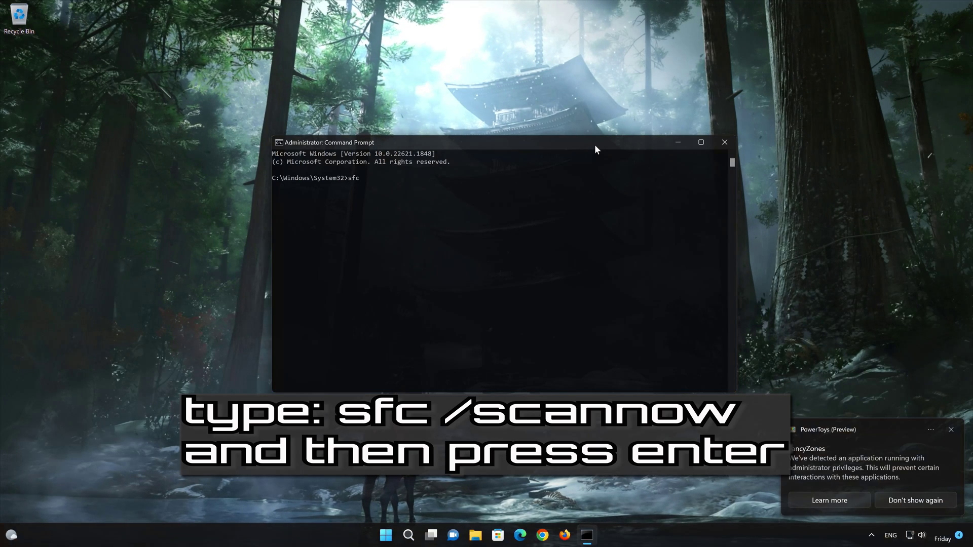
pyautogui.write(' /scannow')
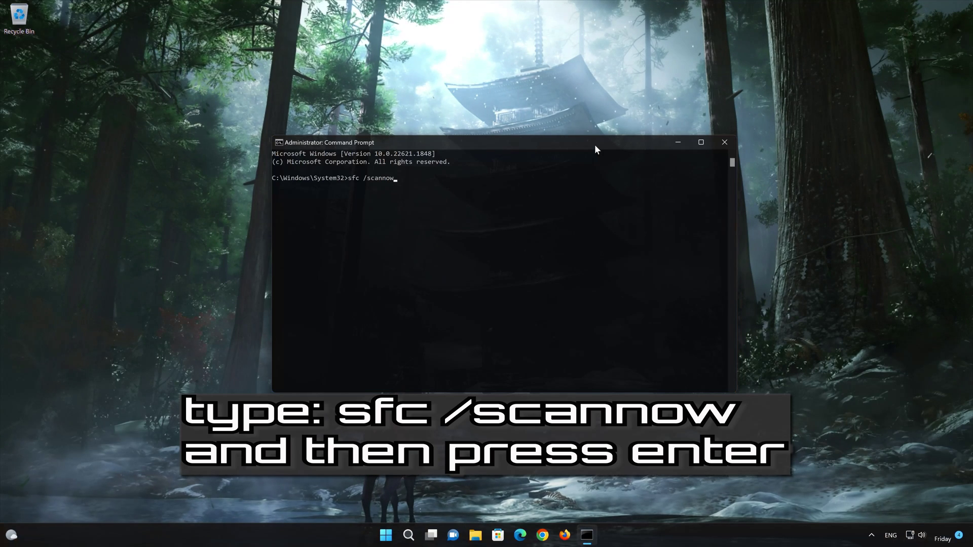
pyautogui.press('Return')
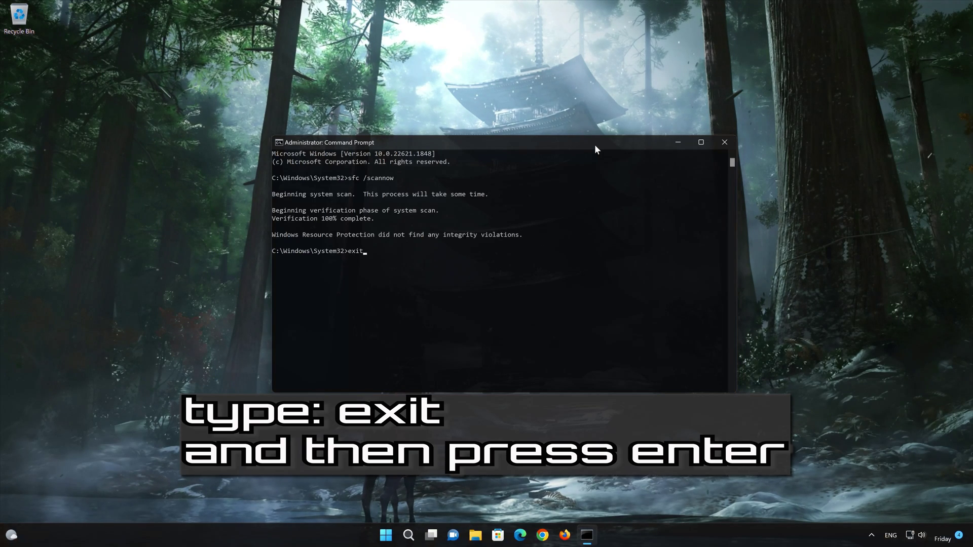
pyautogui.press('Return')
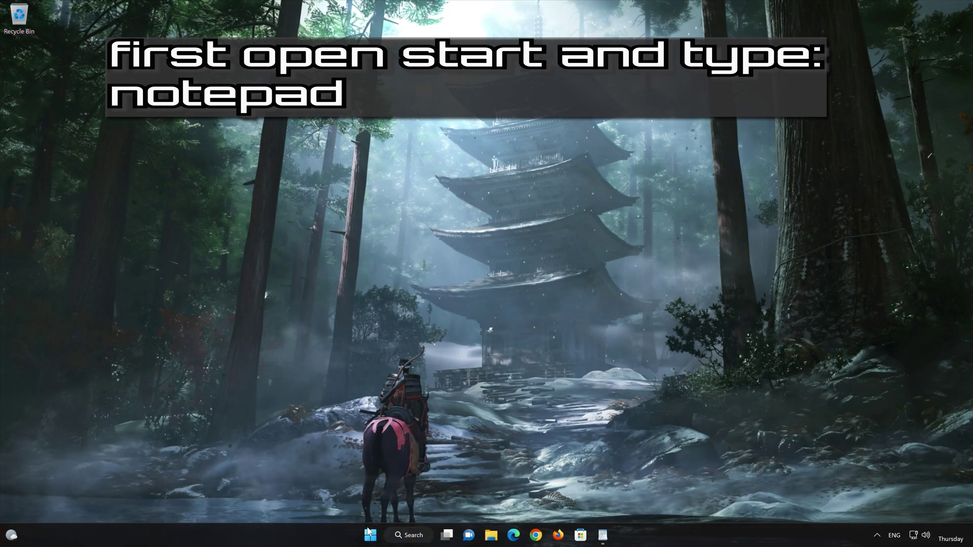
# - Search for notepad and open a blank Notepad document
pyautogui.click(370, 536)
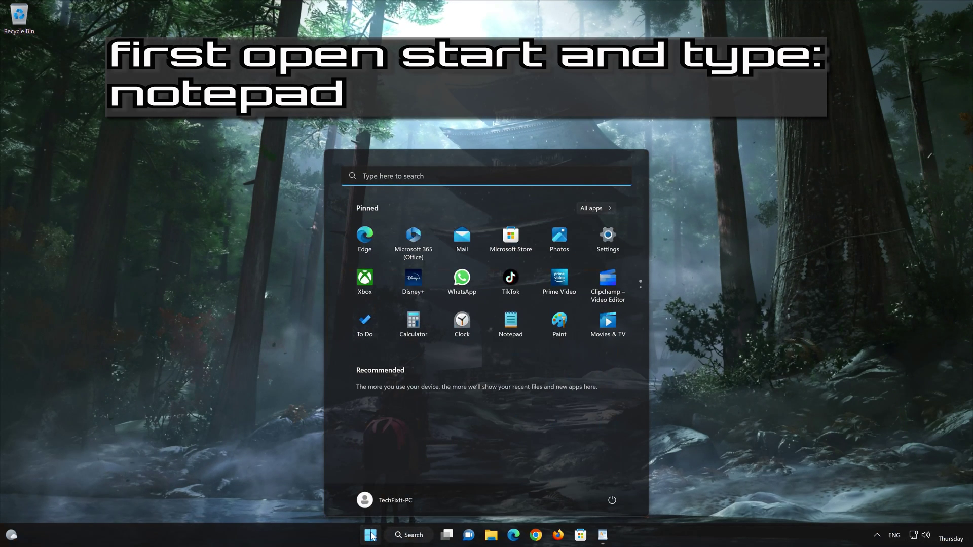
pyautogui.write('notepad')
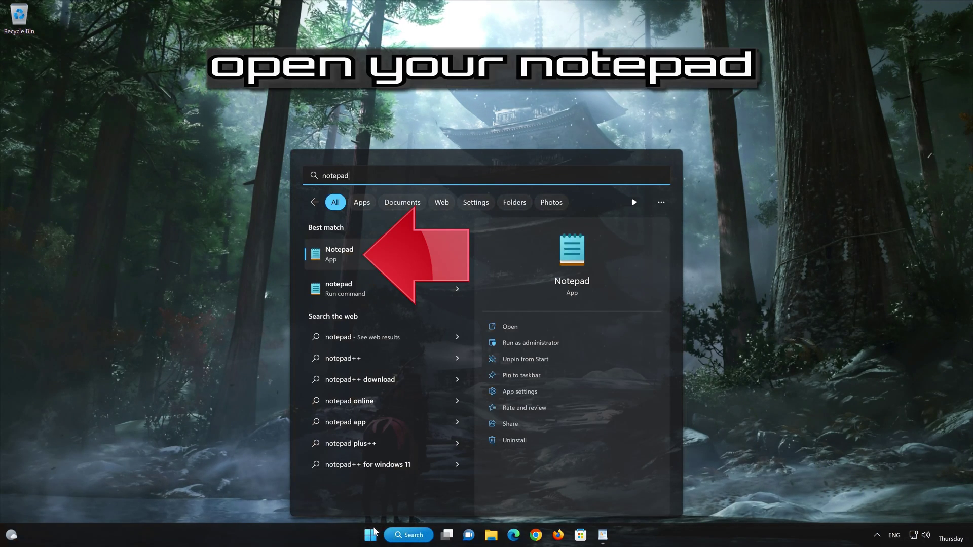
pyautogui.click(385, 248)
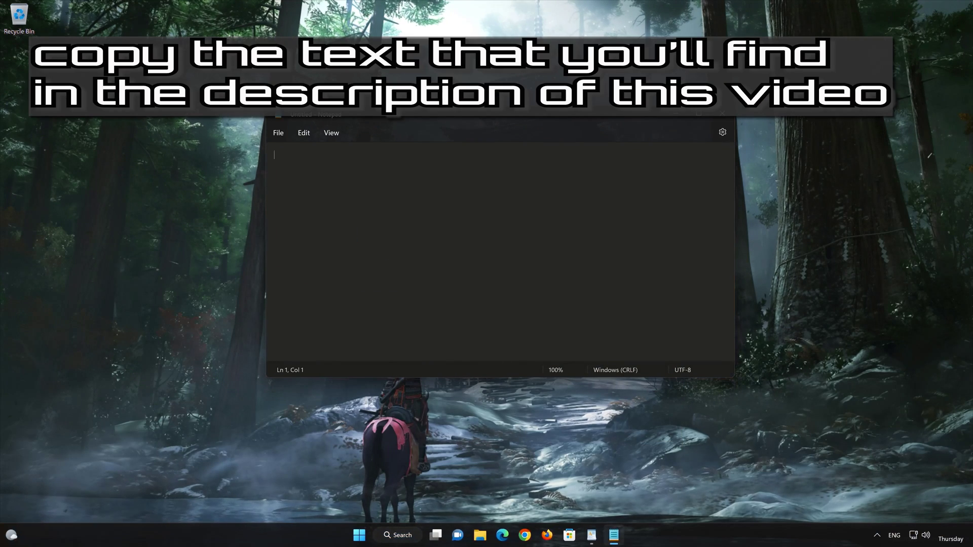
# - Copy all the update reset commands, net stop bits through net start cryptsvc, from the WordPad document and paste them into the blank Notepad document
pyautogui.click(592, 535)
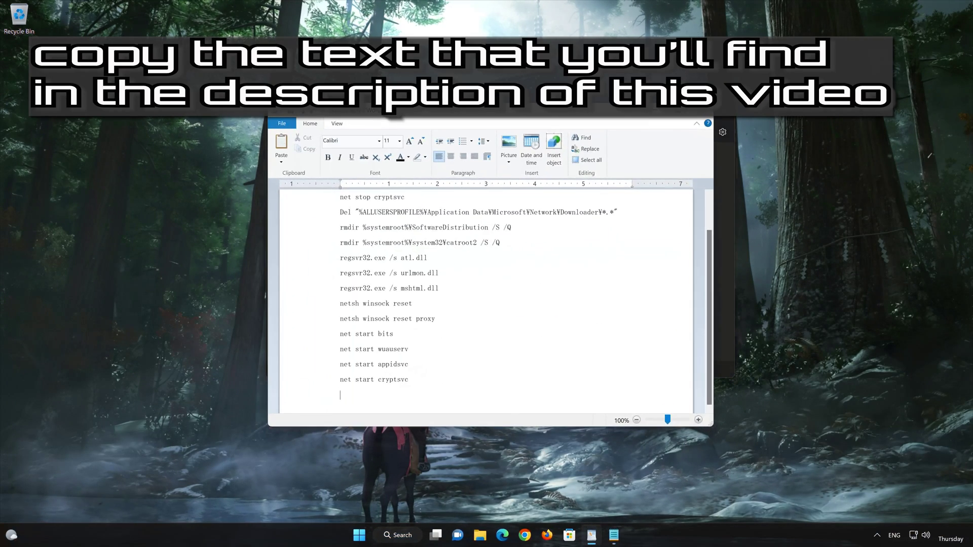
pyautogui.moveTo(410, 381); pyautogui.dragTo(349, 206)
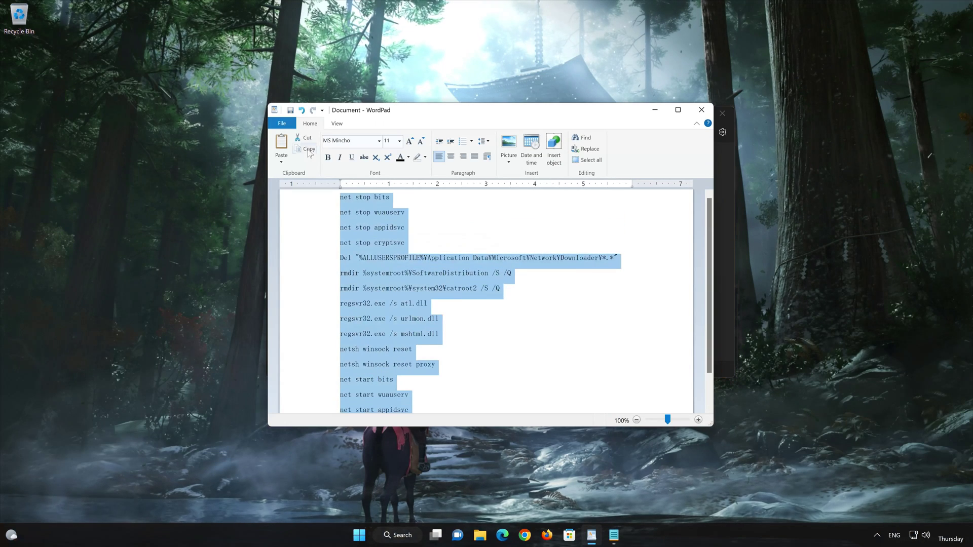
pyautogui.rightClick(349, 207)
pyautogui.click(375, 223)
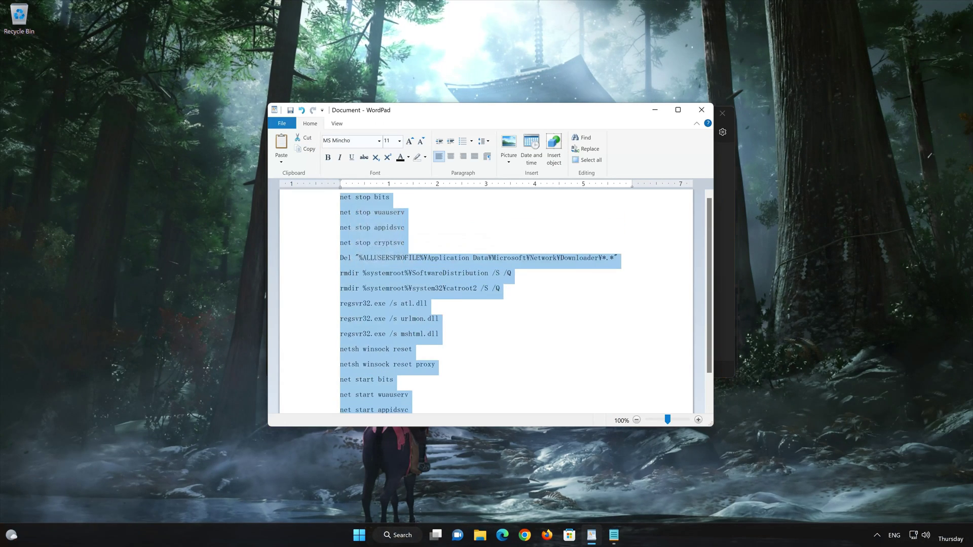
pyautogui.click(659, 112)
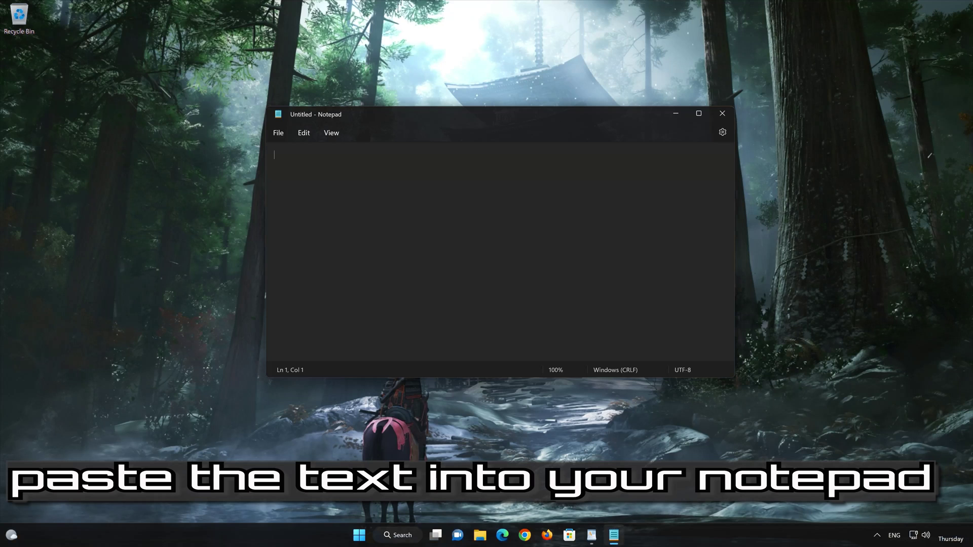
pyautogui.rightClick(310, 171)
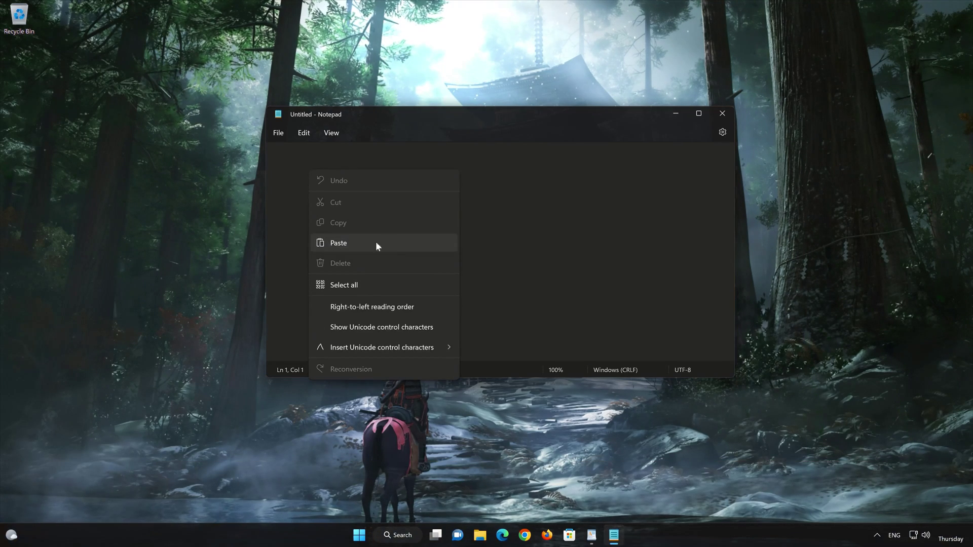
pyautogui.click(360, 242)
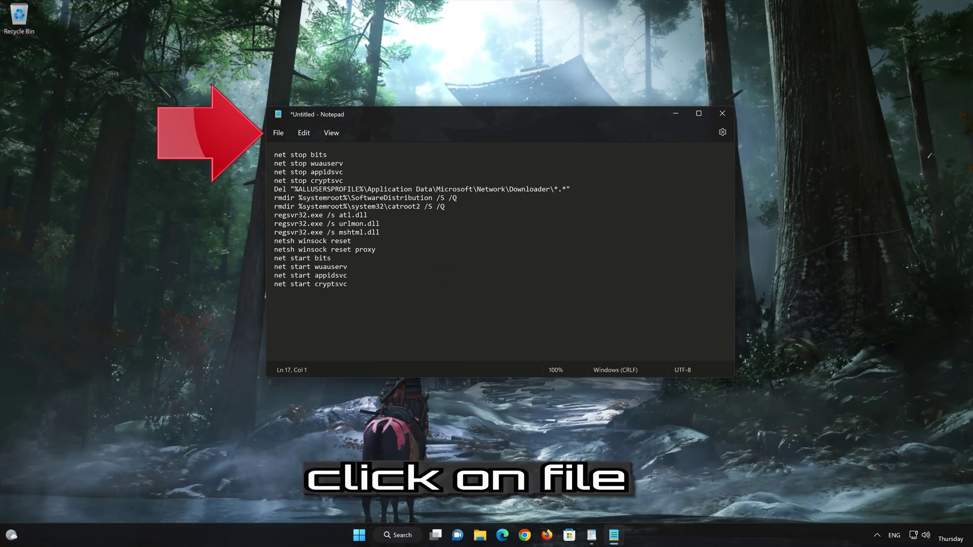
# - Save the Notepad document to the Desktop as FIX.BAT with the All files type, and close Notepad
pyautogui.click(279, 133)
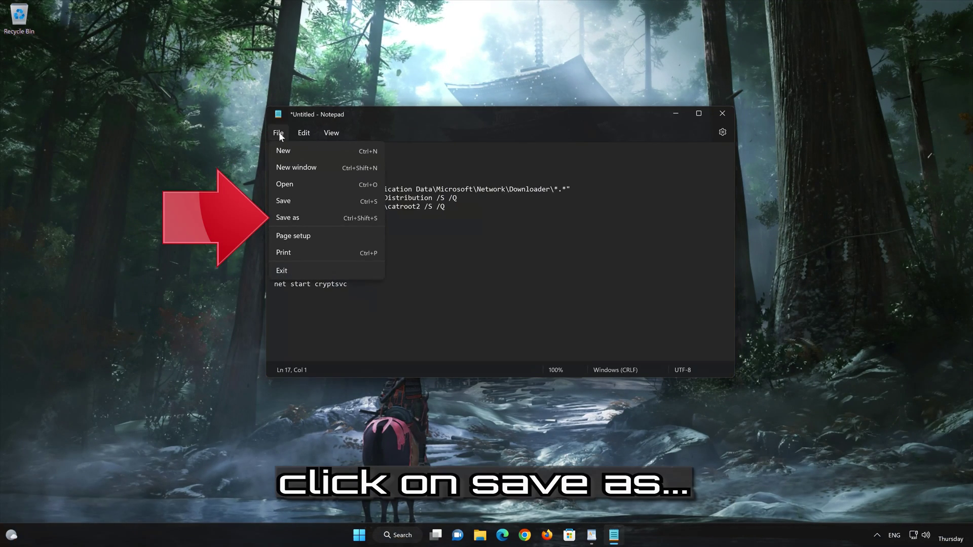
pyautogui.click(316, 217)
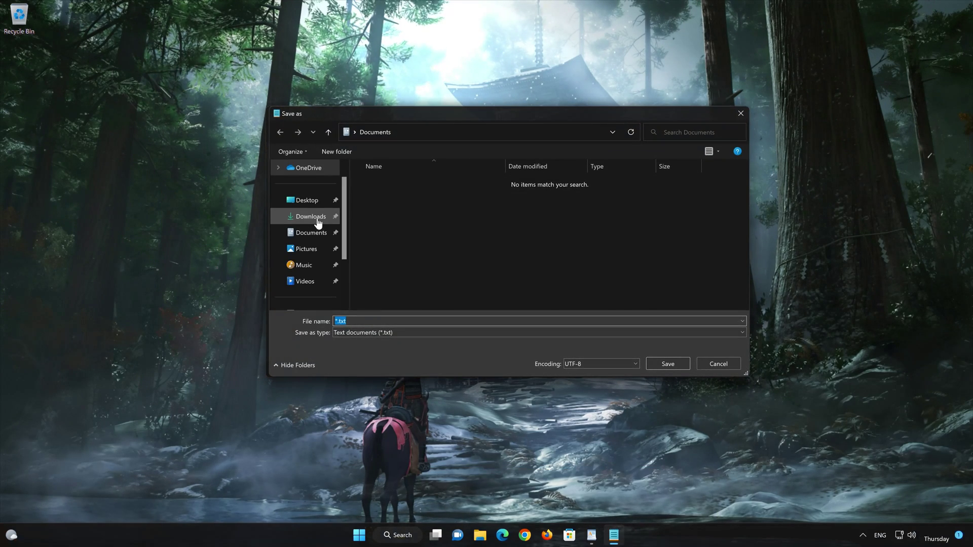
pyautogui.click(352, 332)
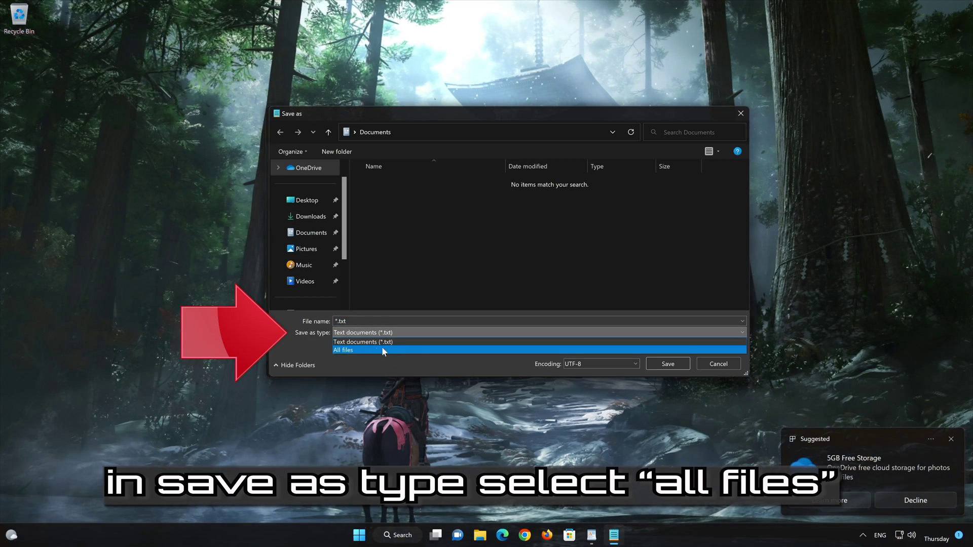
pyautogui.click(367, 348)
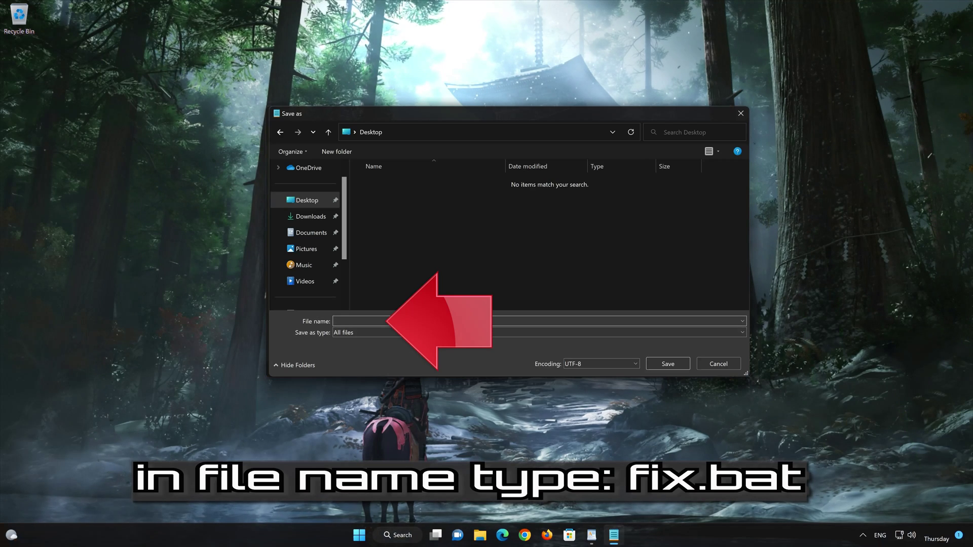
pyautogui.write('FIX')
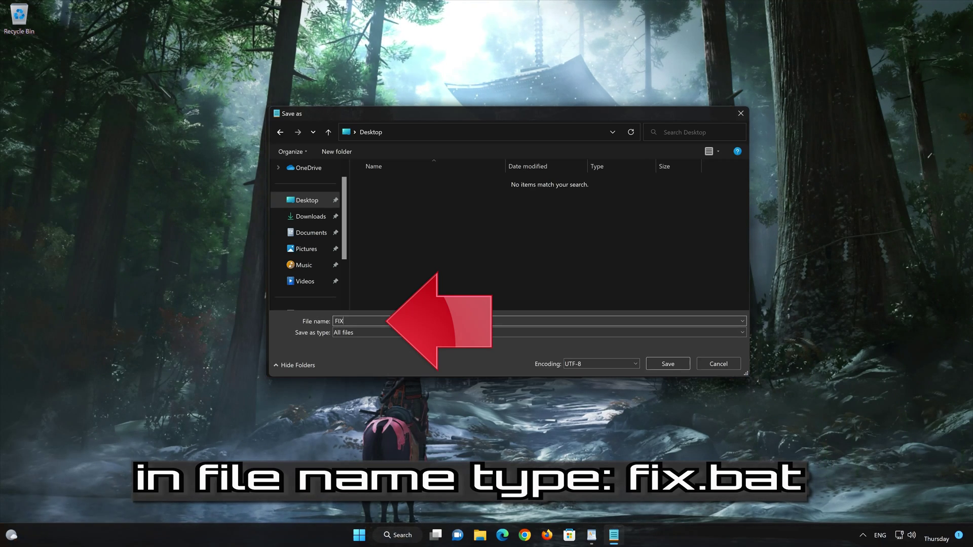
pyautogui.write('BAT')
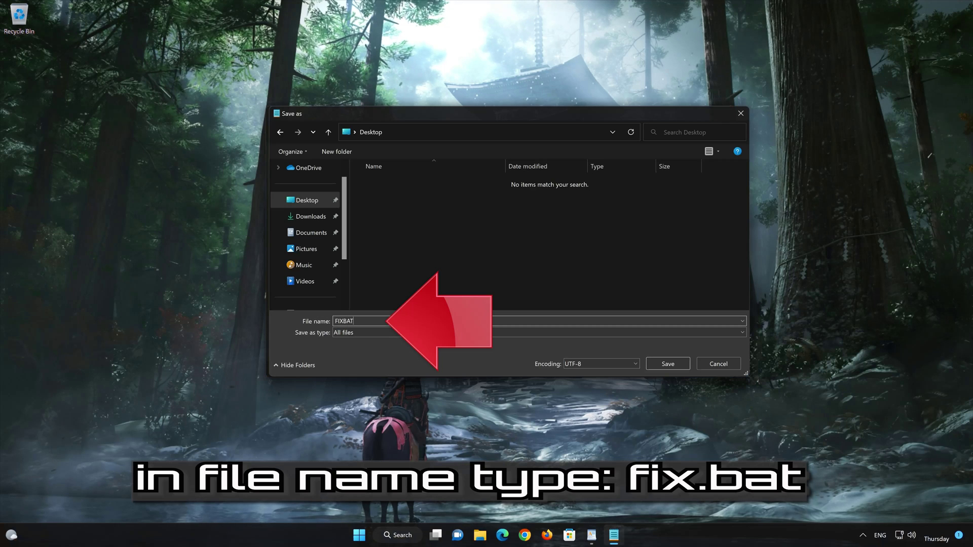
pyautogui.press('BackSpace')
pyautogui.press('BackSpace')
pyautogui.press('BackSpace')
pyautogui.write('.BAT')
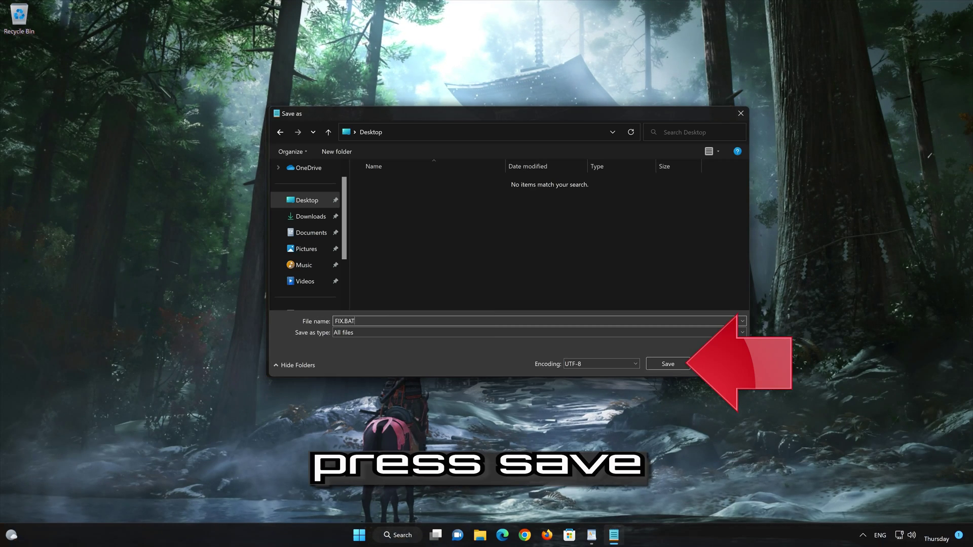
pyautogui.click(668, 364)
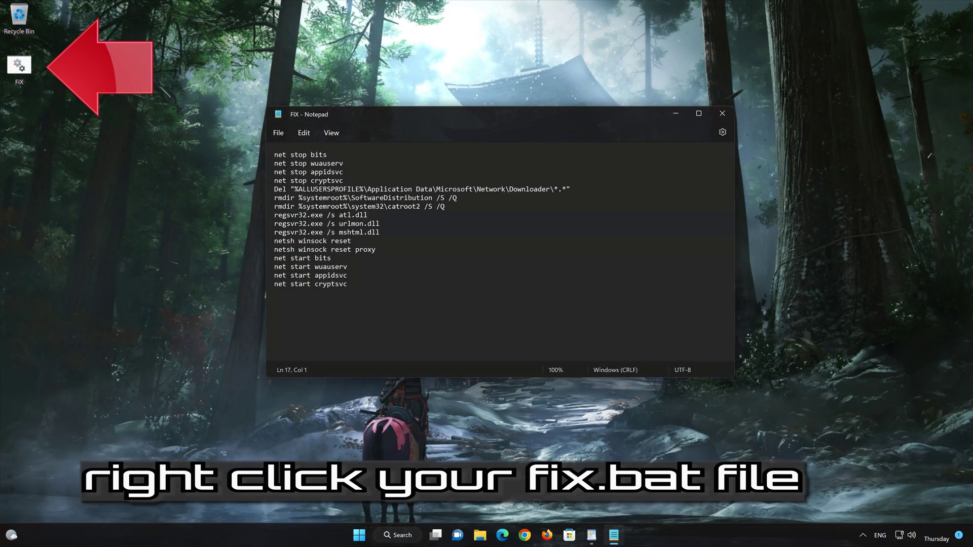
pyautogui.click(718, 116)
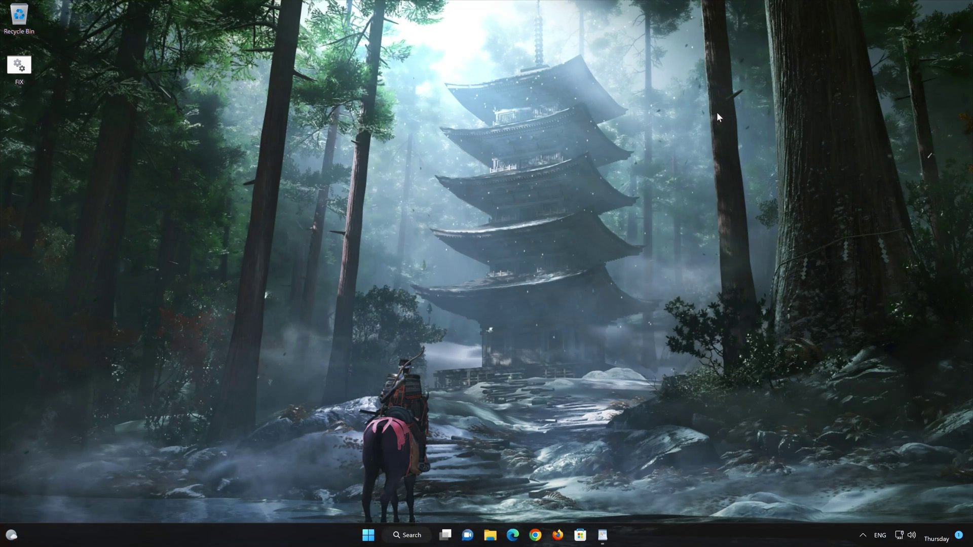
# - Run the FIX batch file on the desktop as administrator and allow it to make changes
pyautogui.rightClick(21, 74)
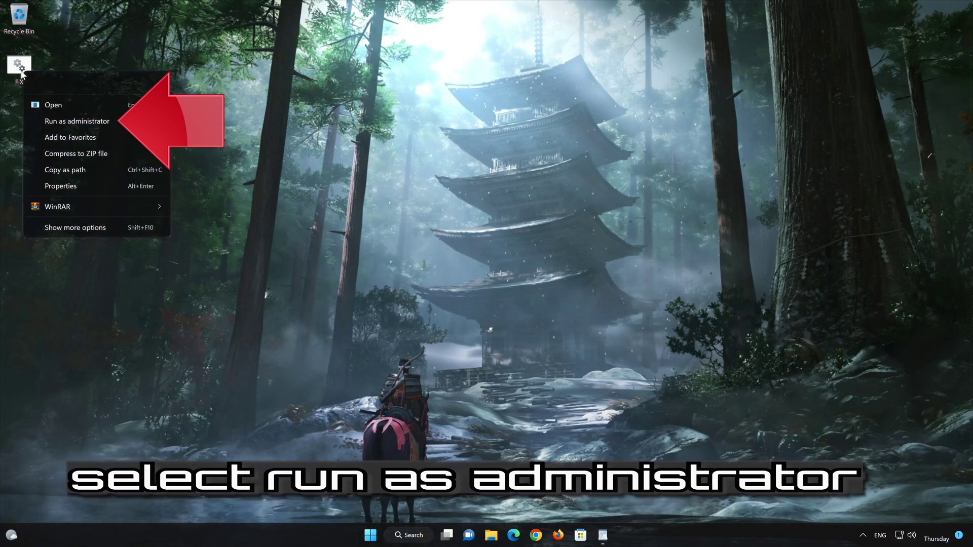
pyautogui.click(112, 122)
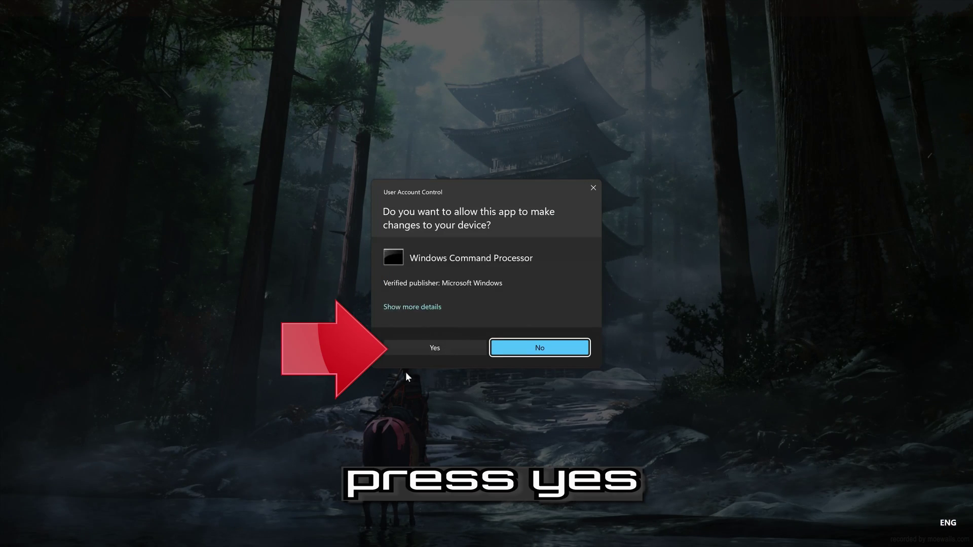
pyautogui.click(439, 350)
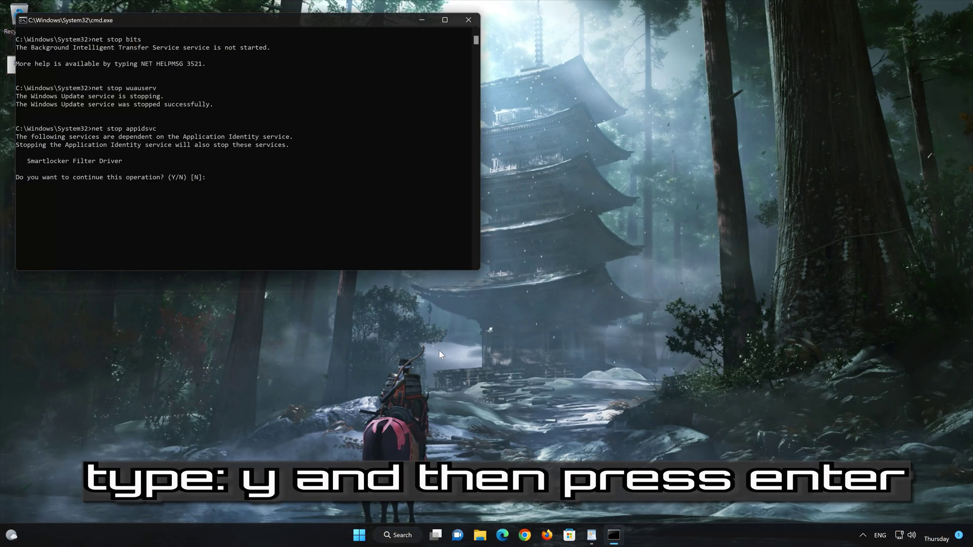
# - Answer Y to the batch script's prompts to stop the Application Identity service's dependents and delete the Network Downloader files
pyautogui.write('Y')
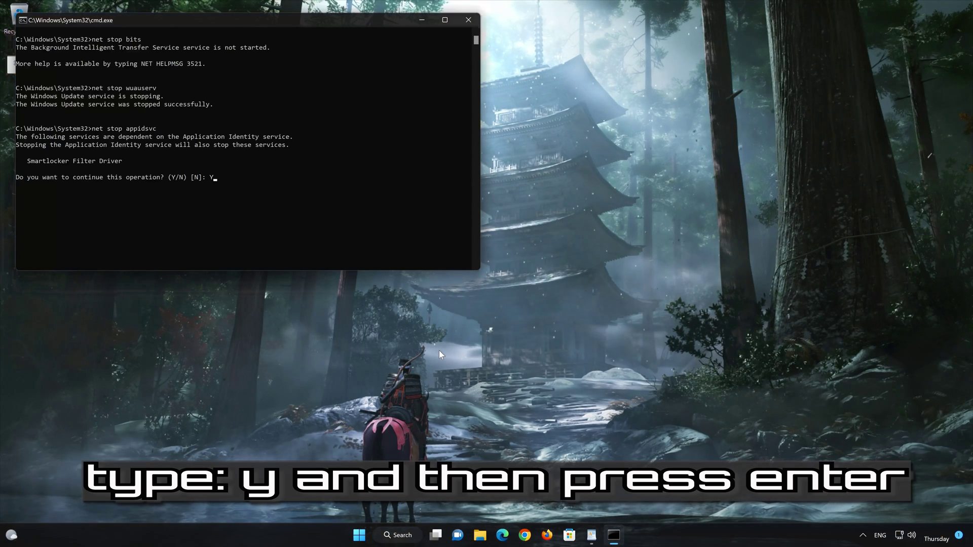
pyautogui.press('Return')
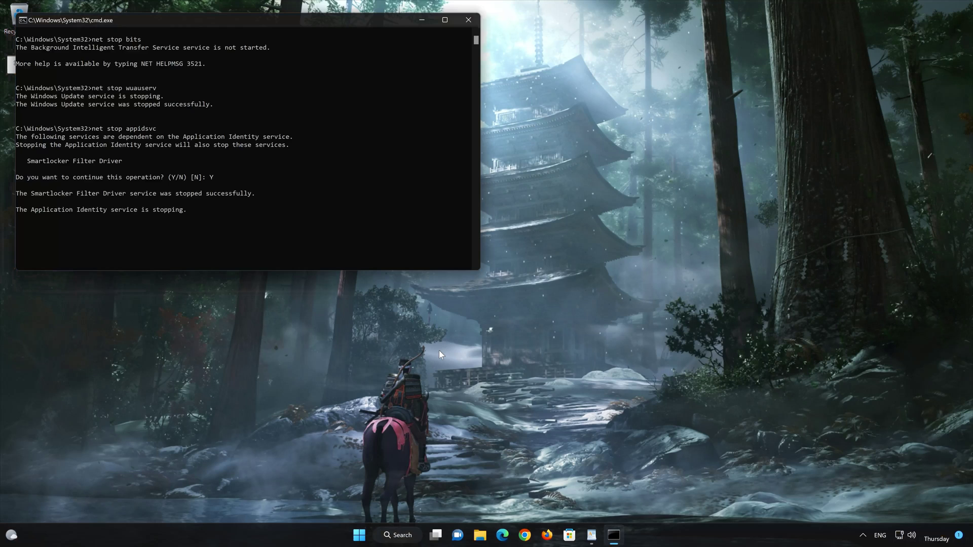
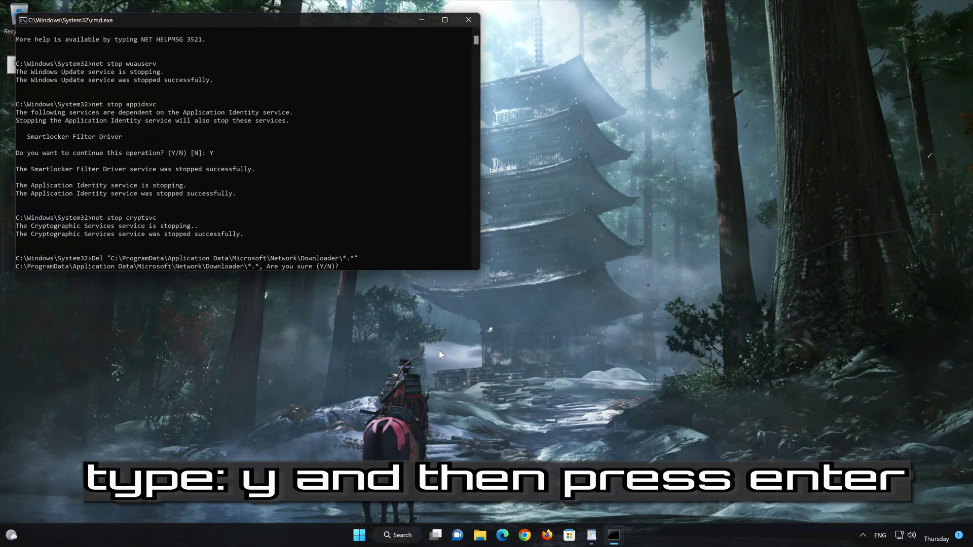
pyautogui.write('Y')
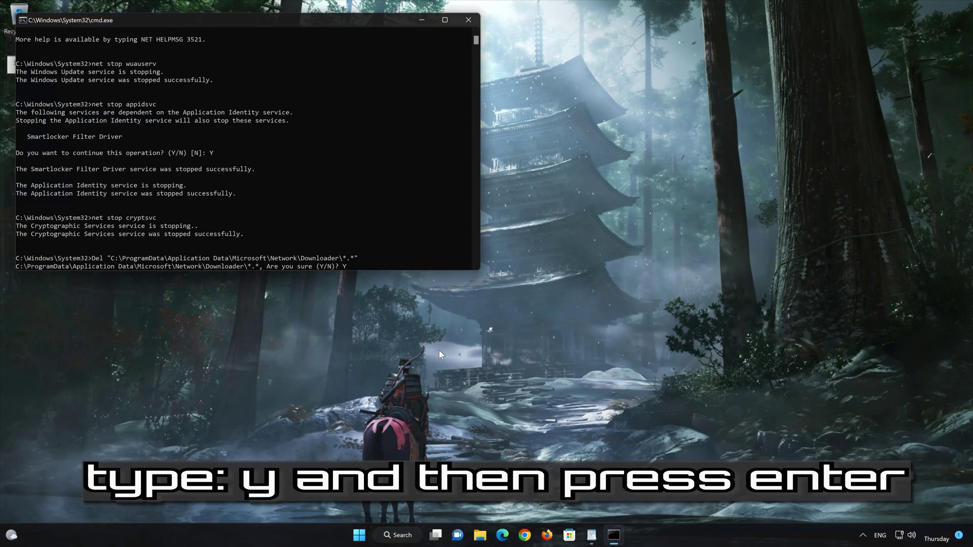
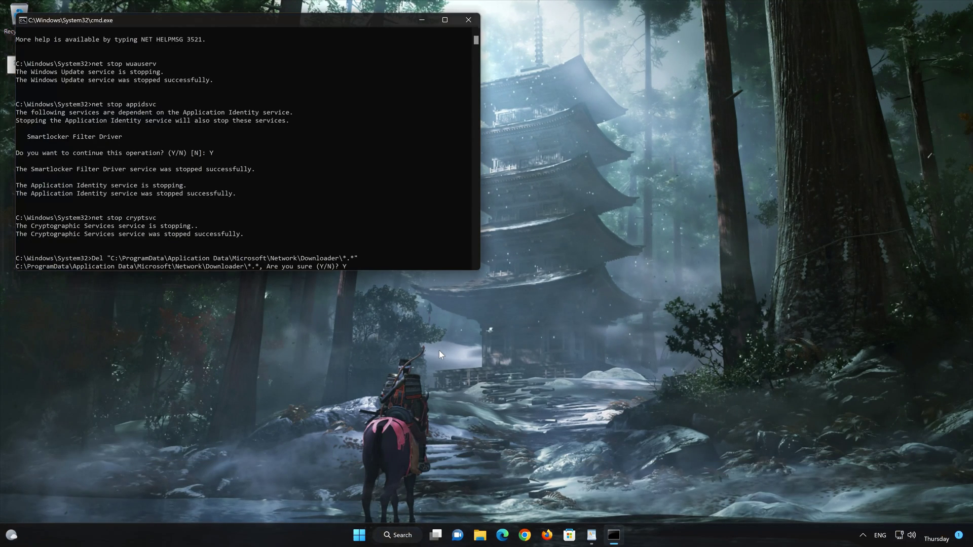
pyautogui.press('Return')
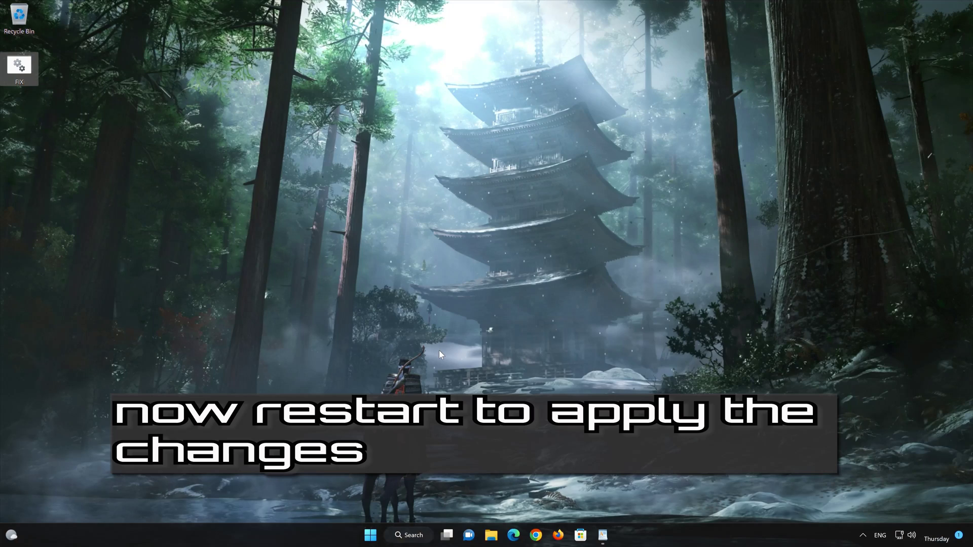
# - Close the WordPad document without saving it and restart the computer
pyautogui.click(602, 534)
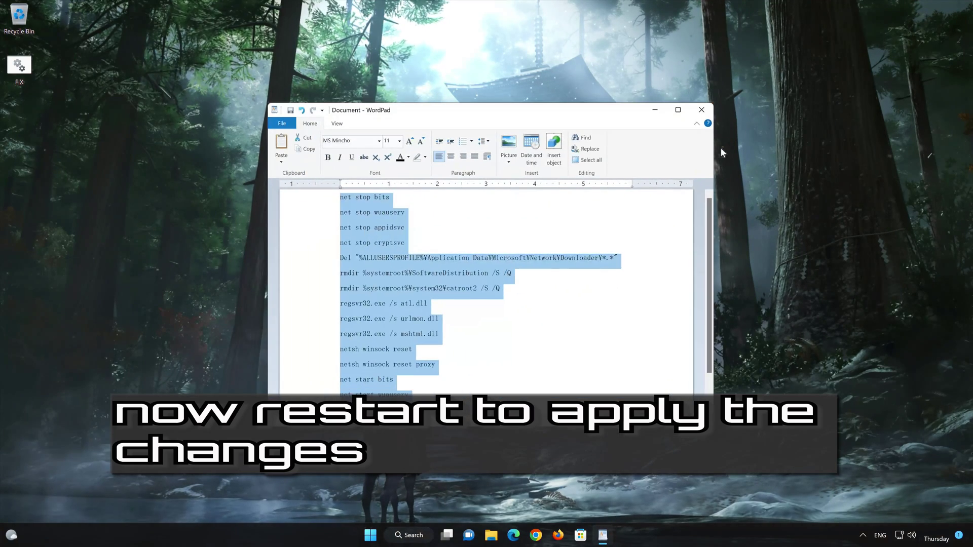
pyautogui.click(701, 109)
pyautogui.click(508, 272)
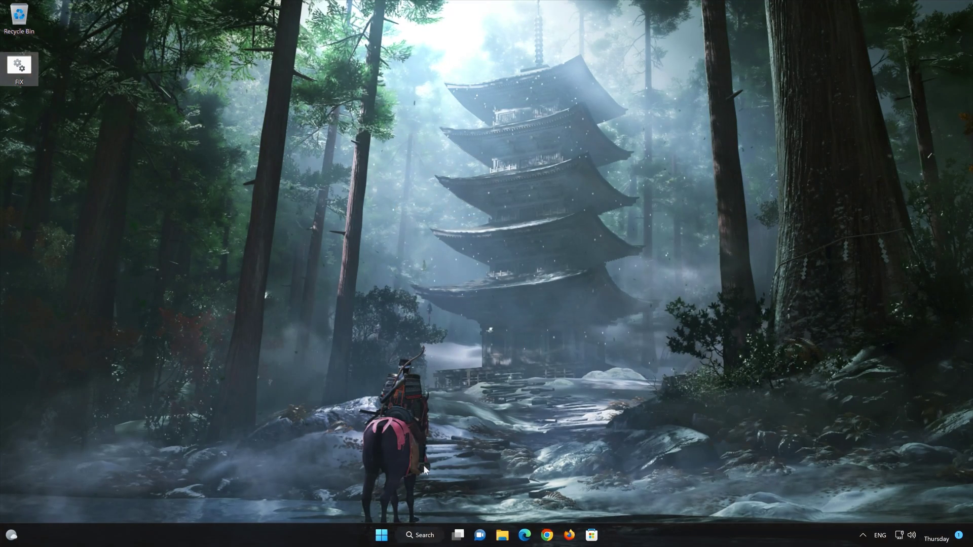
pyautogui.click(381, 535)
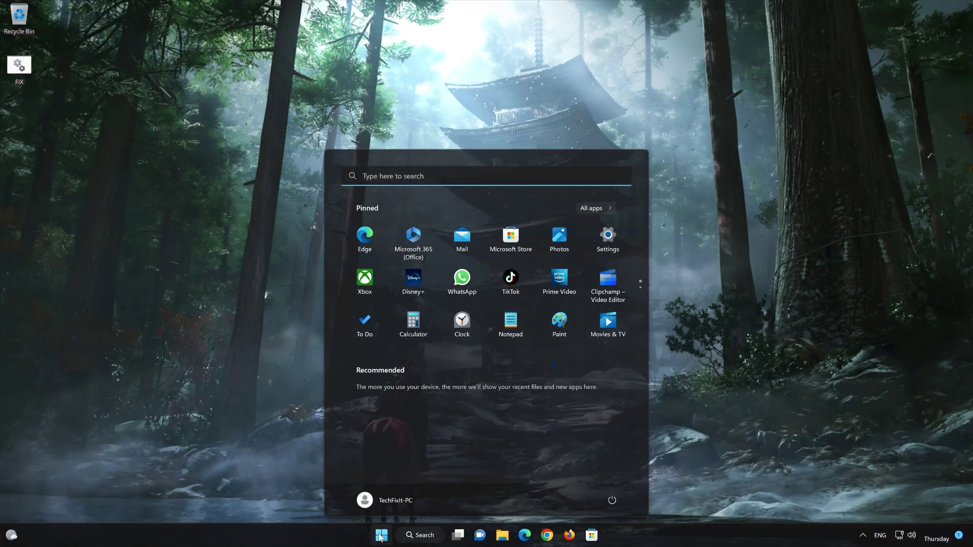
pyautogui.click(611, 501)
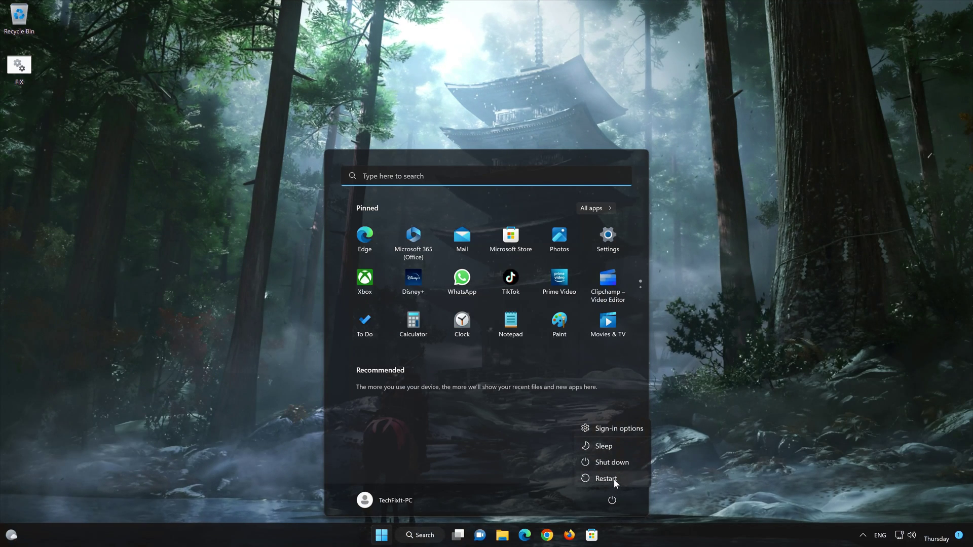
pyautogui.click(614, 480)
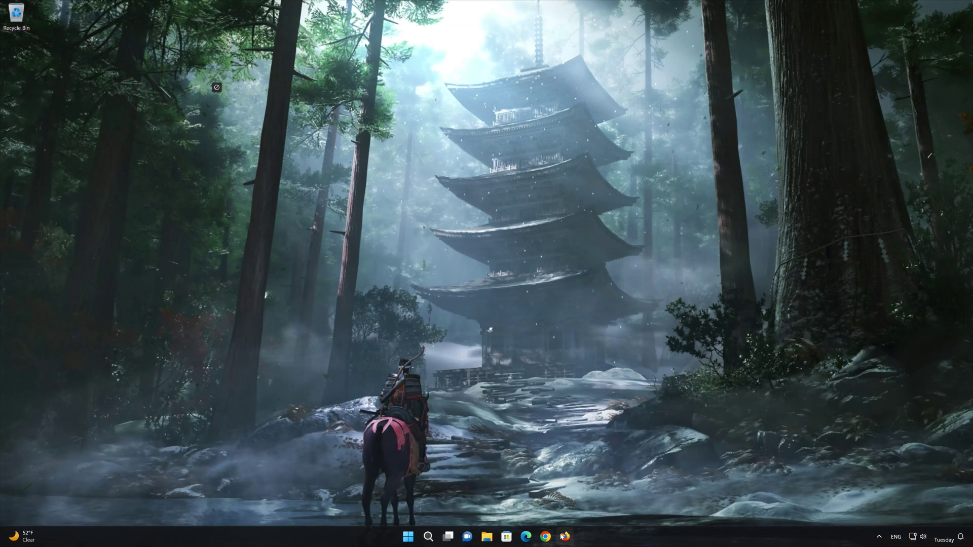
pyautogui.click(564, 535)
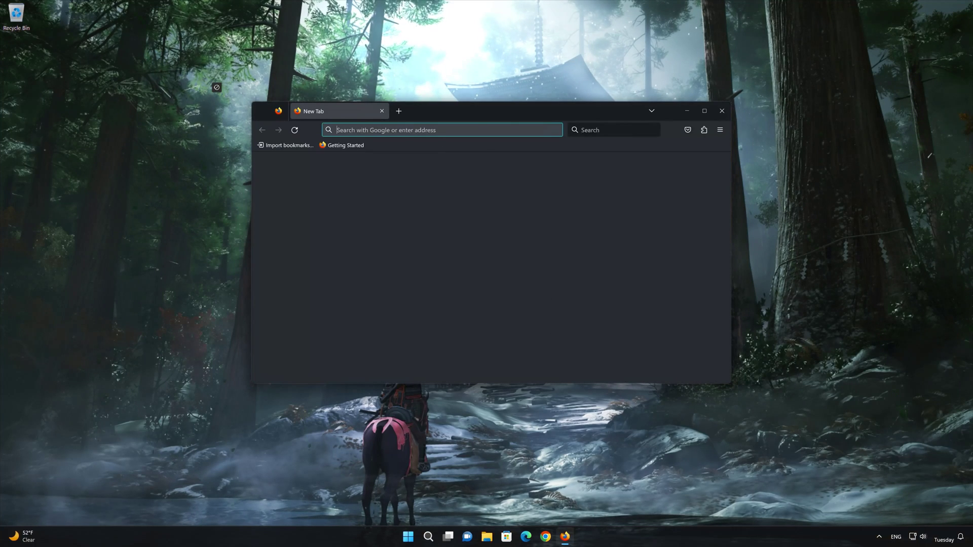
pyautogui.rightClick(445, 132)
pyautogui.click(459, 193)
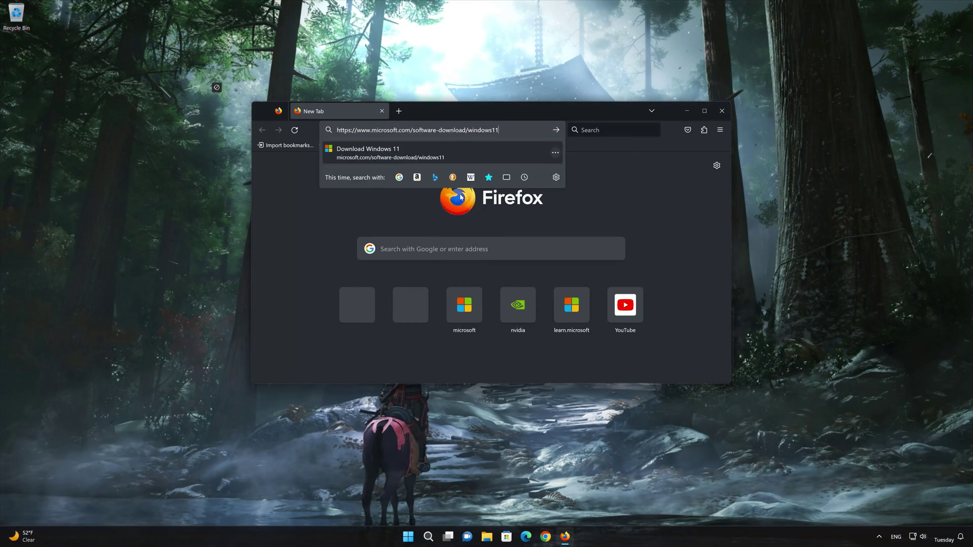
pyautogui.press('Return')
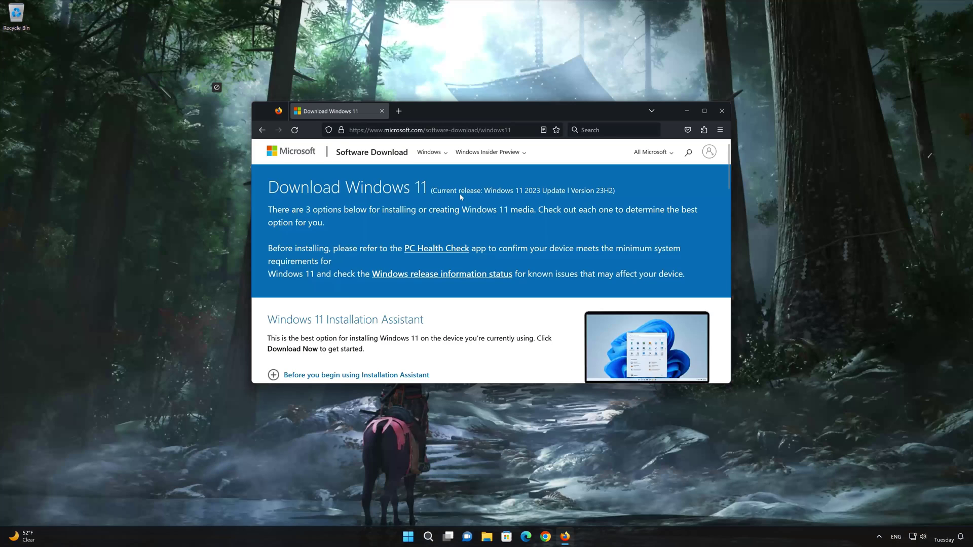
# - Download the media creation tool from the Create Windows 11 Installation Media section and close the browser
pyautogui.scroll(-3, 461, 201)
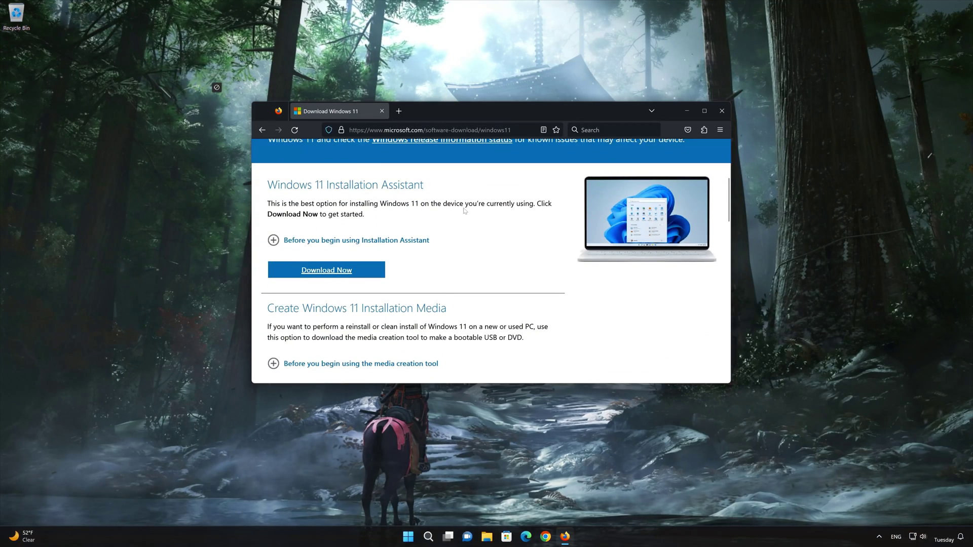
pyautogui.scroll(-3, 464, 210)
pyautogui.scroll(1, 464, 210)
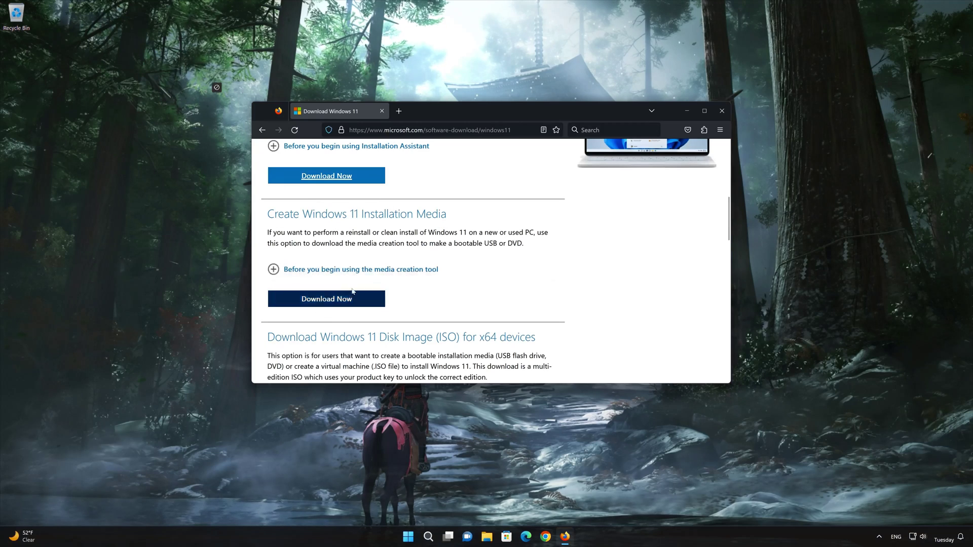
pyautogui.click(335, 305)
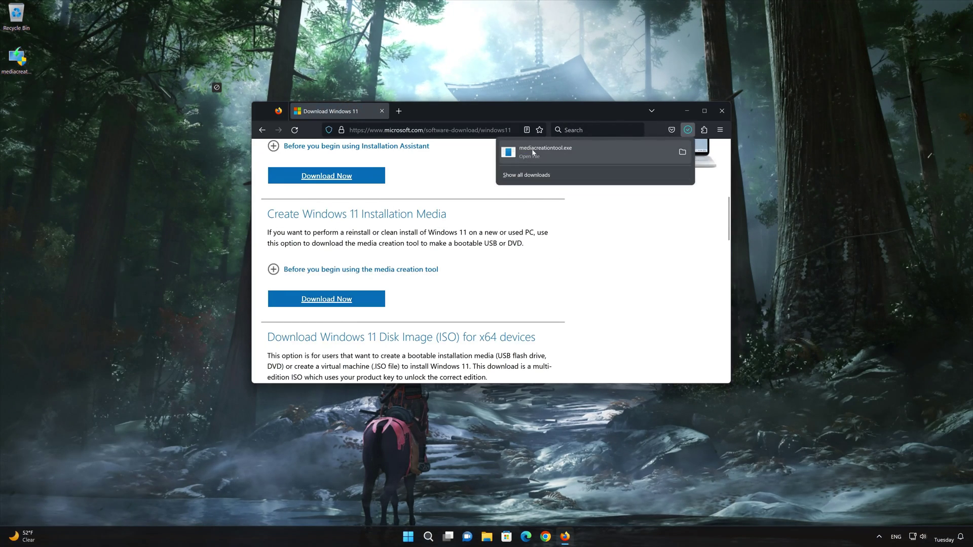
pyautogui.click(721, 110)
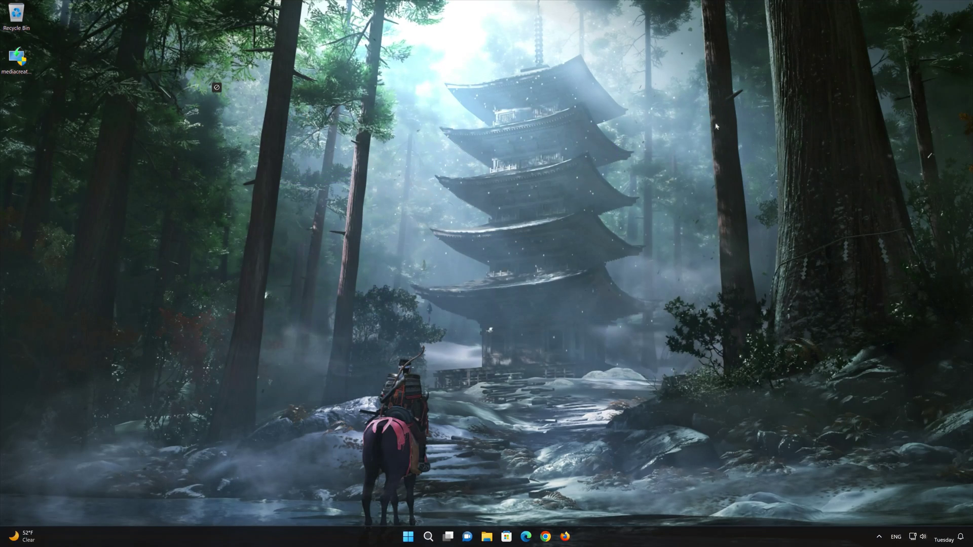
# - Run the media creation tool from the desktop with permission to make changes, accepting the license terms and the recommended language and edition
pyautogui.doubleClick(20, 63)
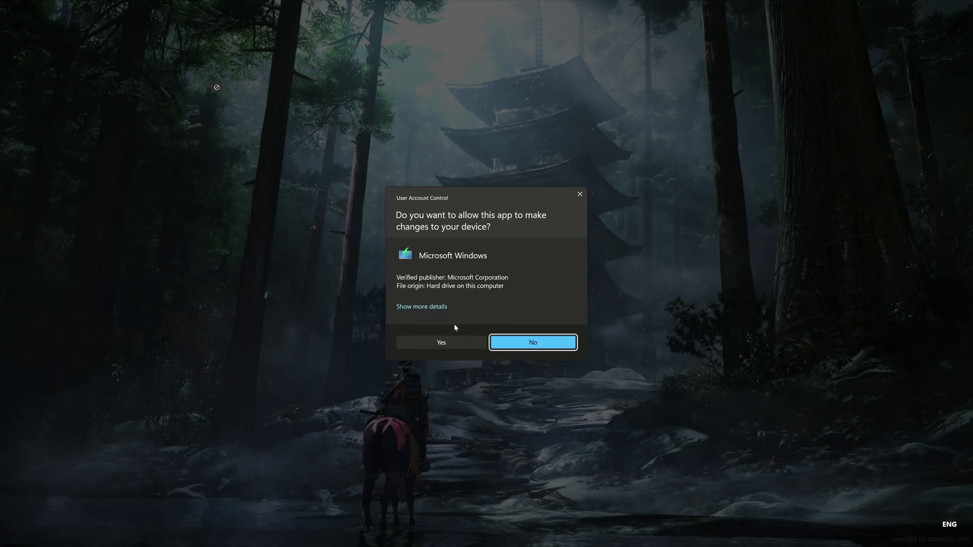
pyautogui.click(441, 342)
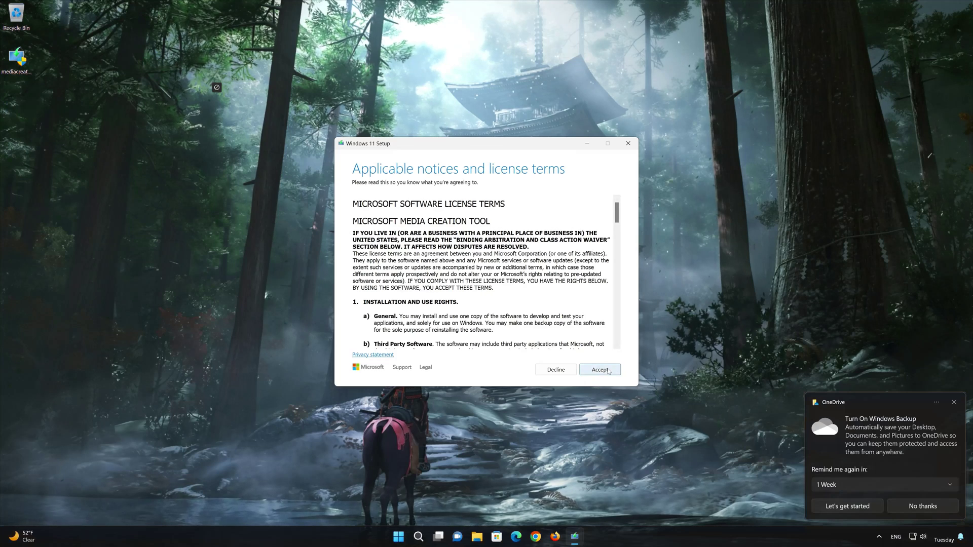
pyautogui.click(599, 370)
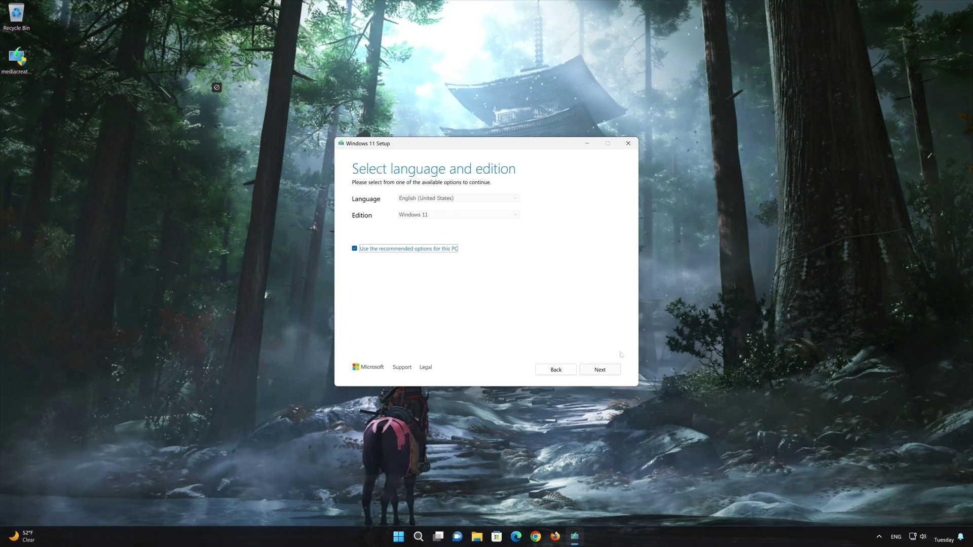
pyautogui.click(610, 374)
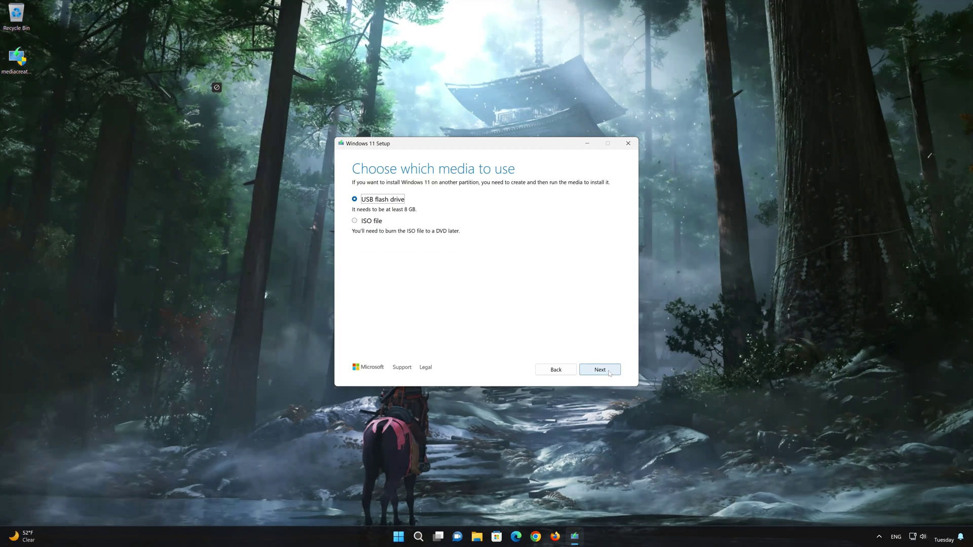
# - Choose ISO file as the media to create and save it to the Desktop as Windows11
pyautogui.click(354, 222)
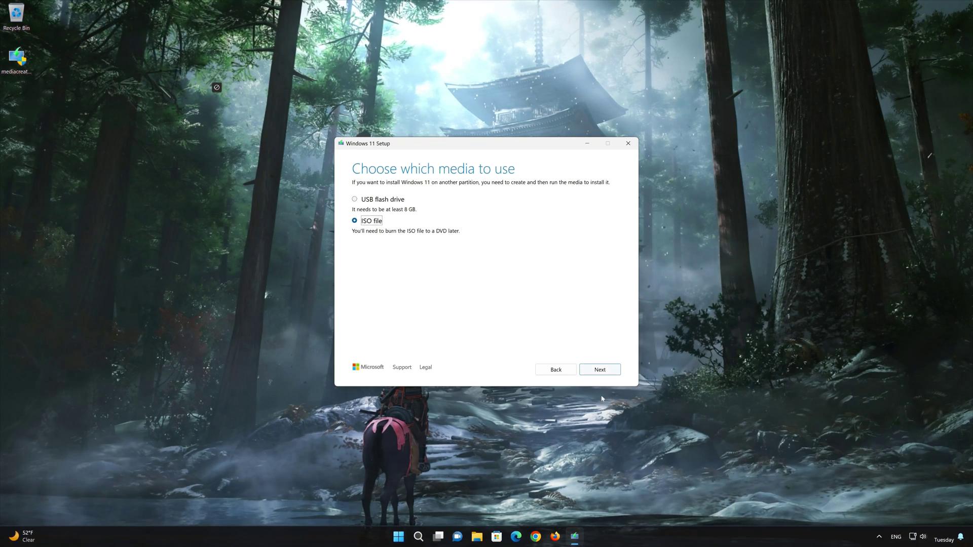
pyautogui.click(609, 370)
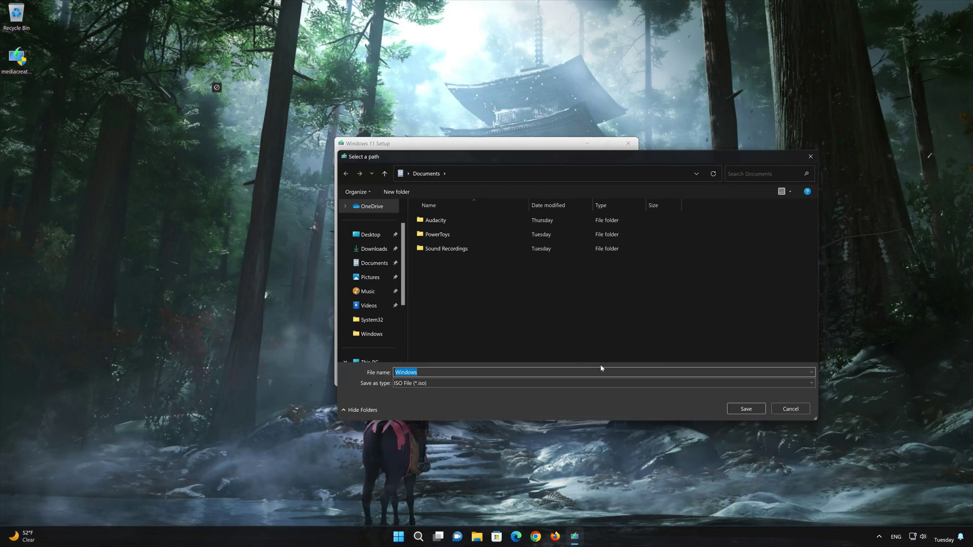
pyautogui.click(356, 235)
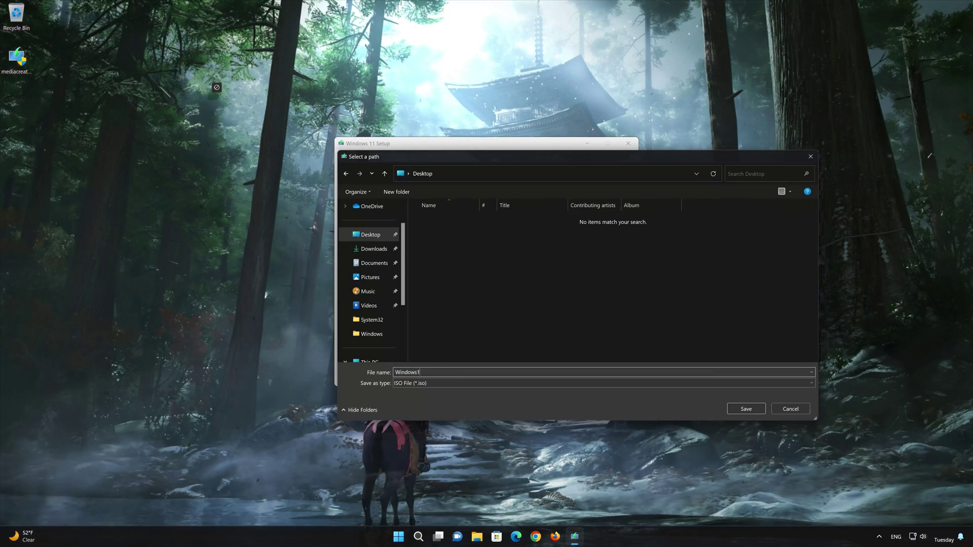
pyautogui.write('1')
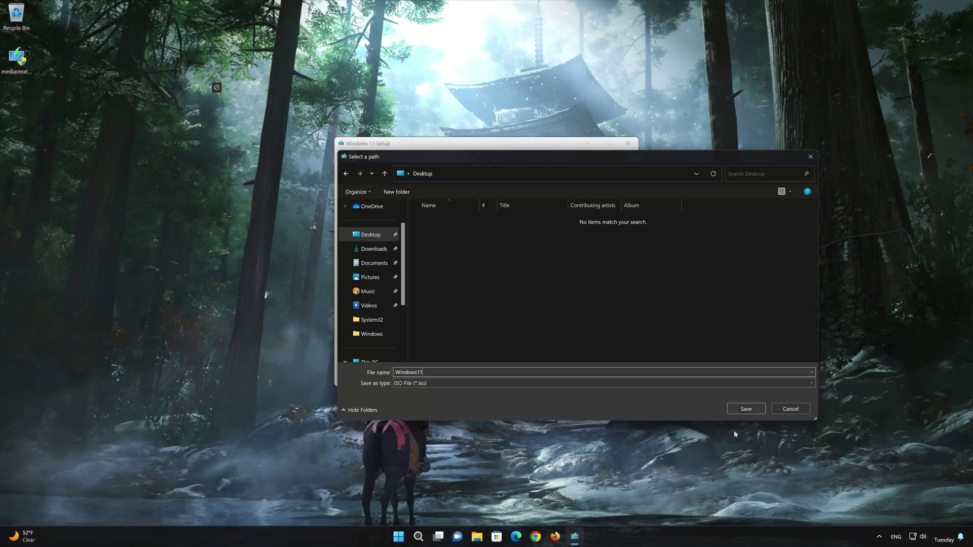
pyautogui.click(746, 408)
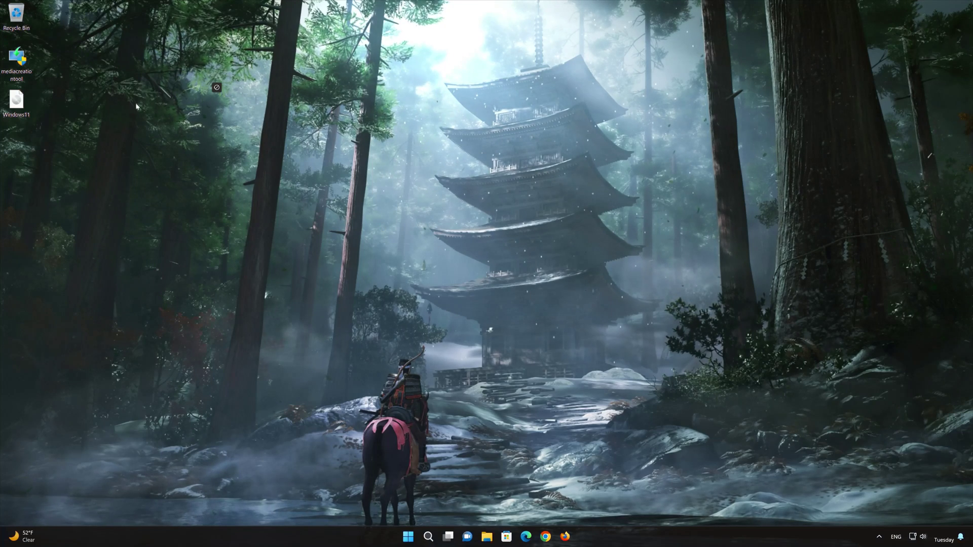
# - Open the Windows11 ISO from the desktop and run its setup application, allowing it to make changes
pyautogui.click(17, 103)
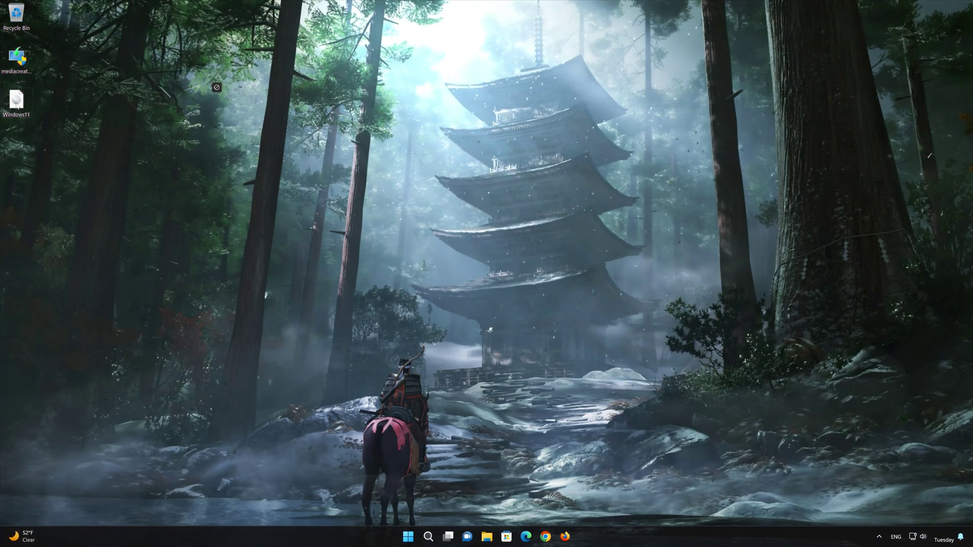
pyautogui.doubleClick(17, 103)
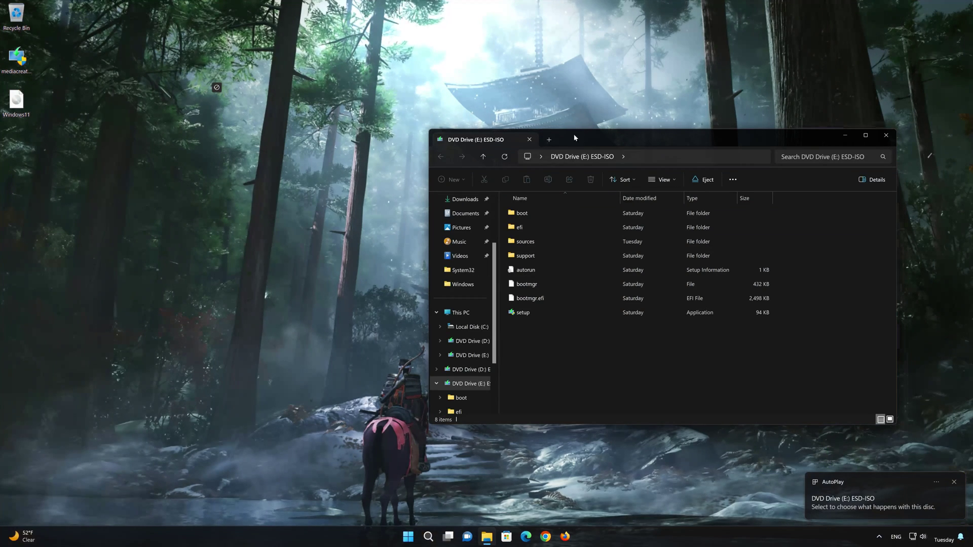
pyautogui.moveTo(573, 134); pyautogui.dragTo(476, 105)
pyautogui.click(420, 284)
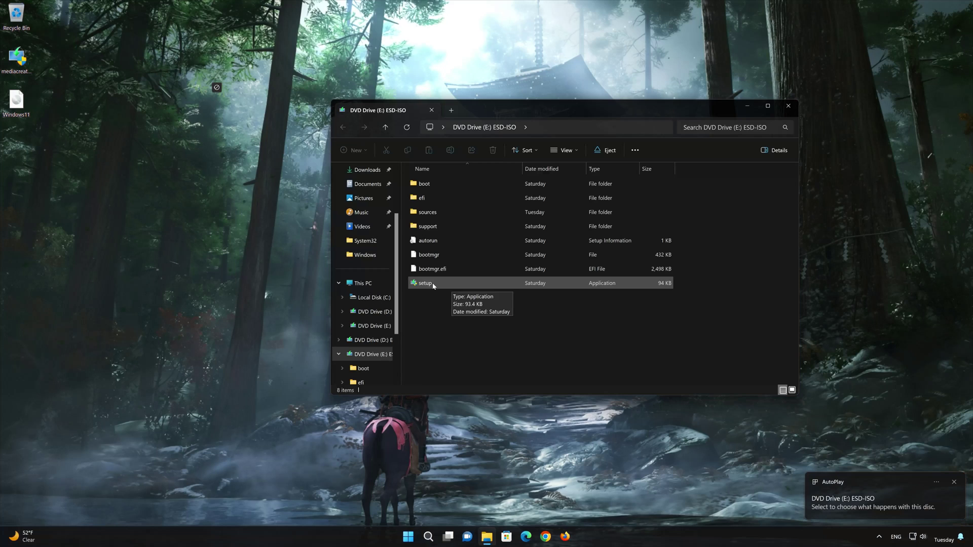
pyautogui.click(434, 285)
pyautogui.doubleClick(433, 285)
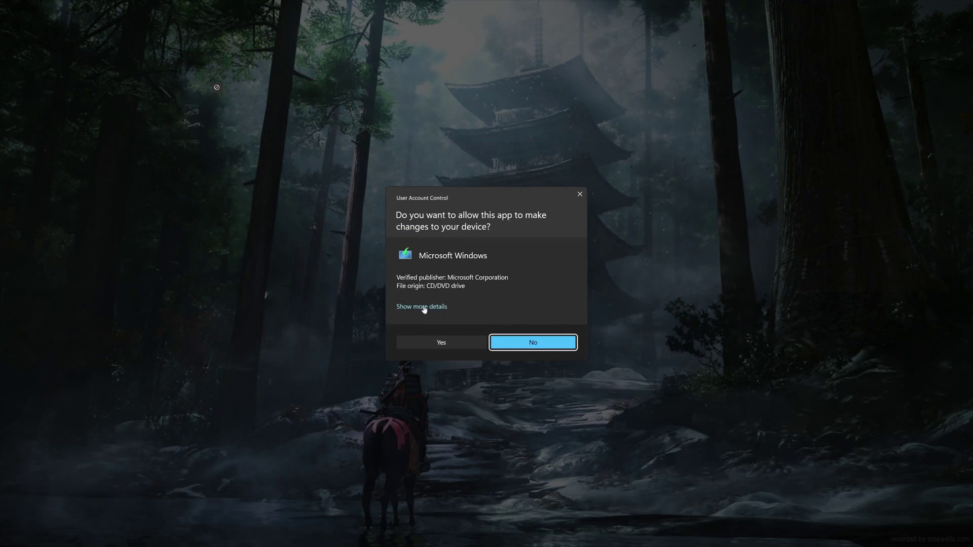
pyautogui.click(441, 343)
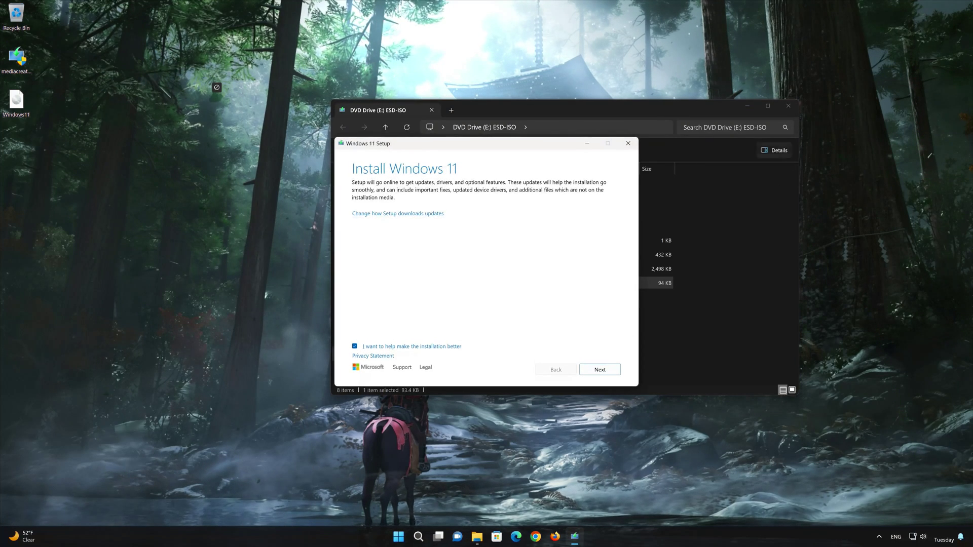
# - Close the DVD drive folder window and advance Windows 11 Setup to the Ready to install page
pyautogui.click(788, 106)
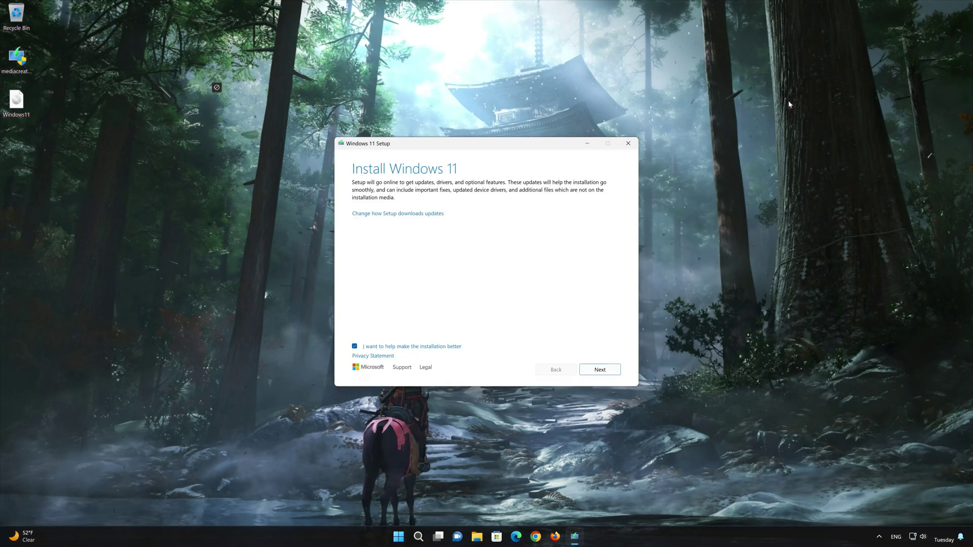
pyautogui.click(600, 370)
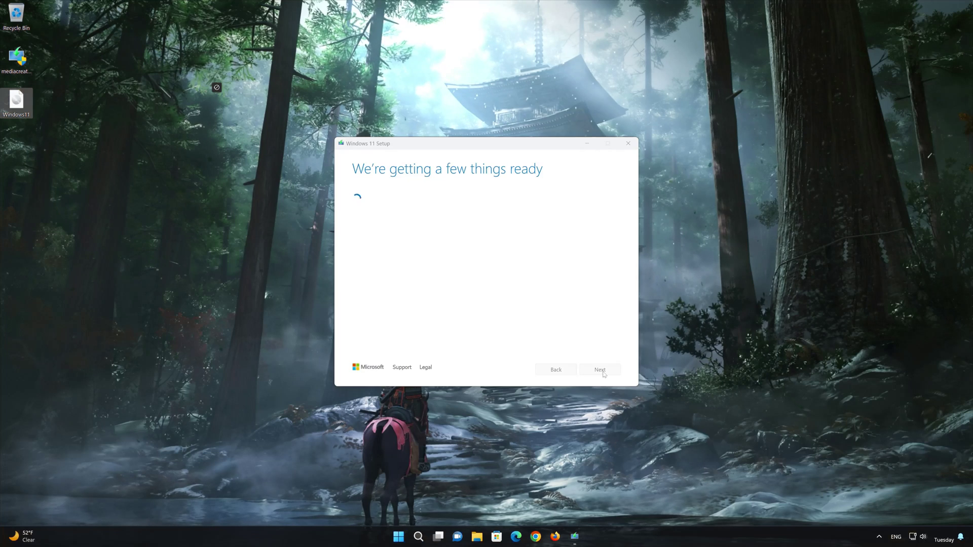
pyautogui.click(605, 370)
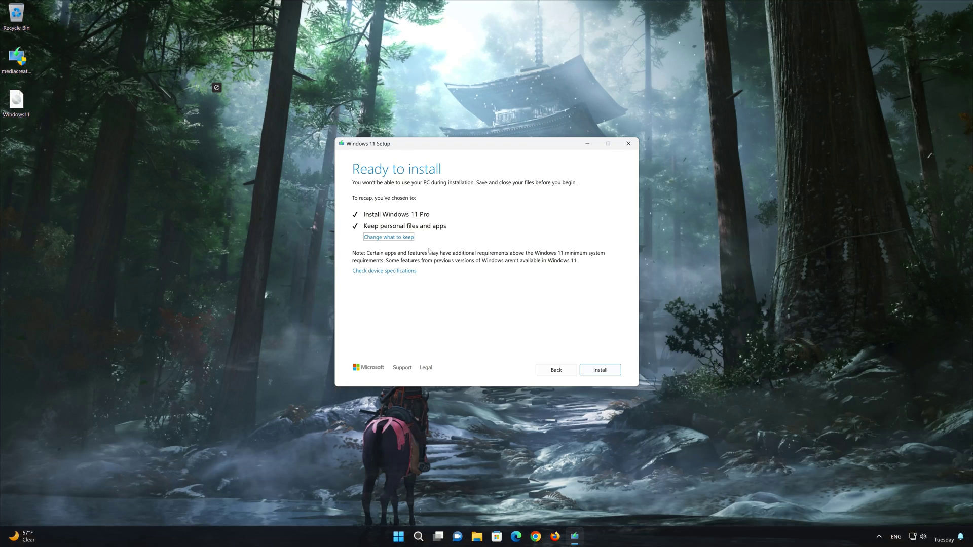
# - Start the Windows 11 Pro installation with personal files and apps kept
pyautogui.click(592, 372)
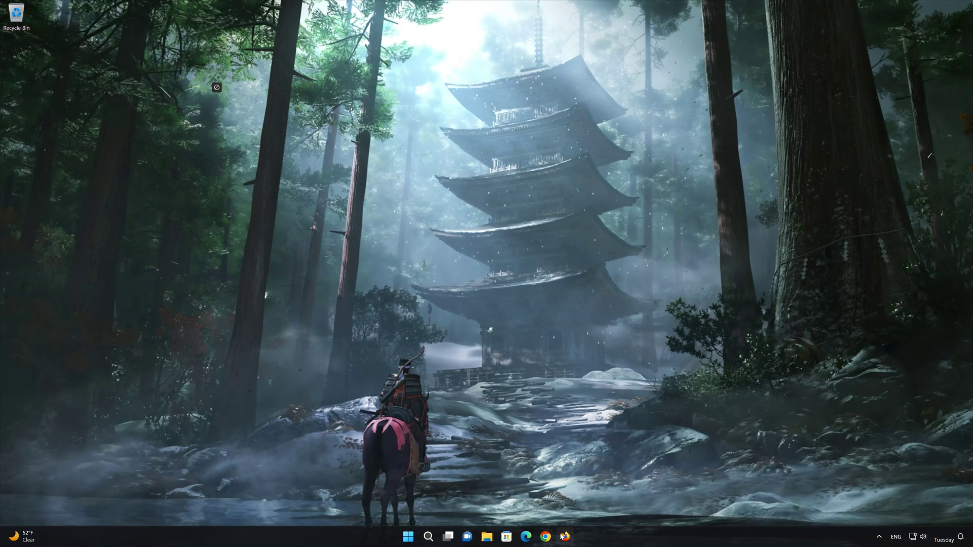
pyautogui.click(564, 536)
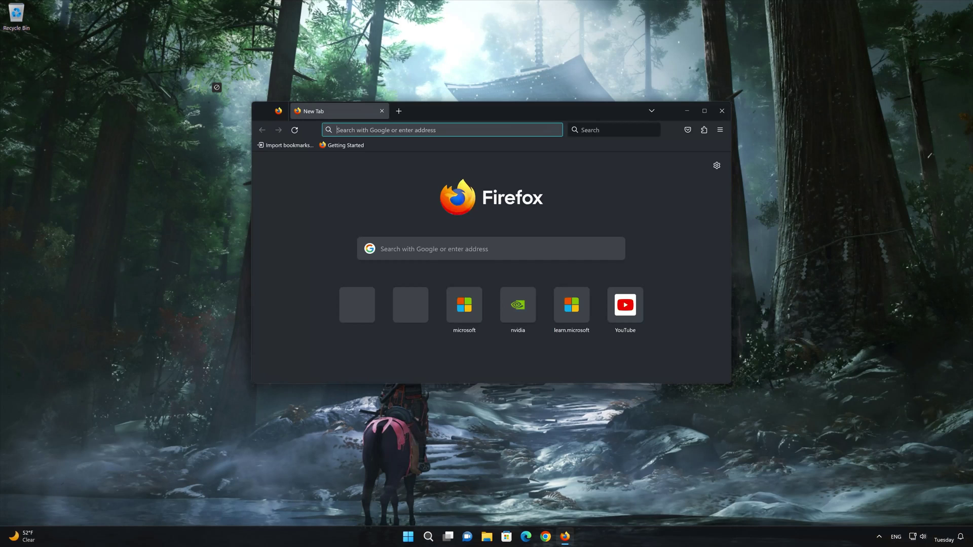
pyautogui.rightClick(439, 131)
pyautogui.click(459, 185)
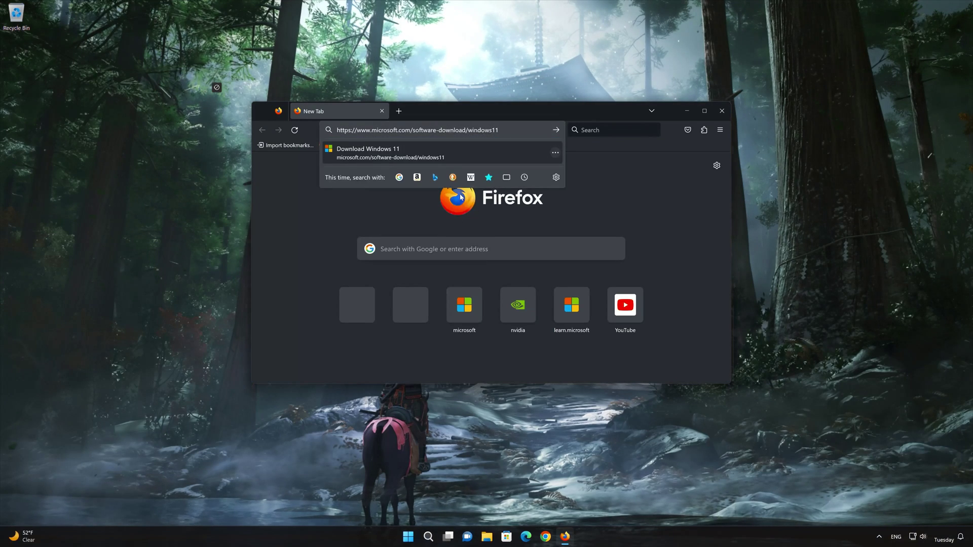
pyautogui.press('Return')
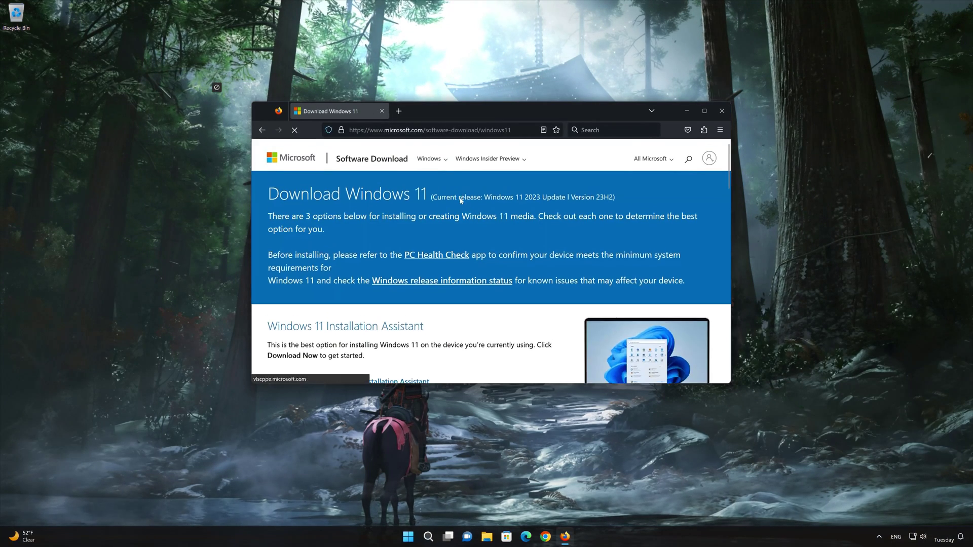
# - Download the media creation tool offered under Create Windows 11 Installation Media, and close the browser
pyautogui.scroll(-3, 460, 201)
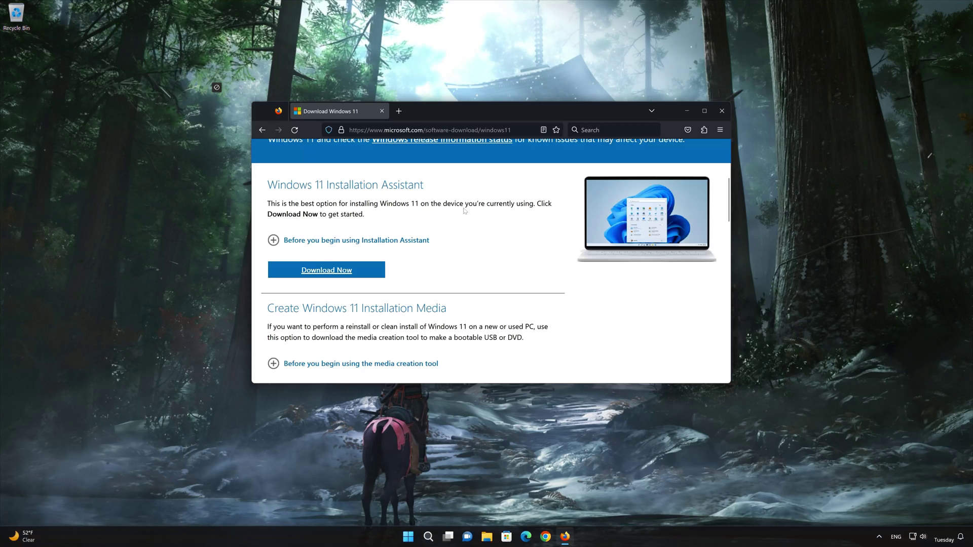
pyautogui.scroll(-3, 464, 210)
pyautogui.scroll(1, 441, 212)
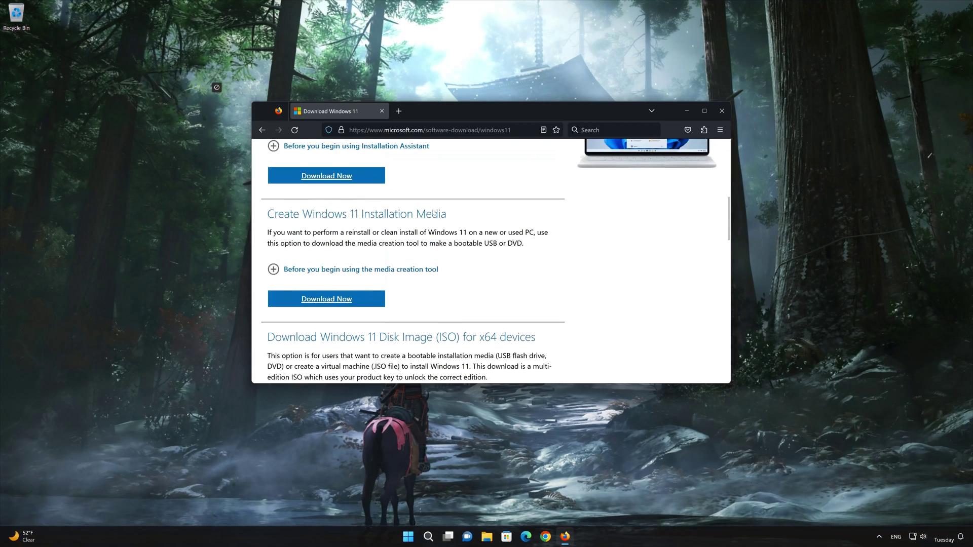
pyautogui.click(338, 303)
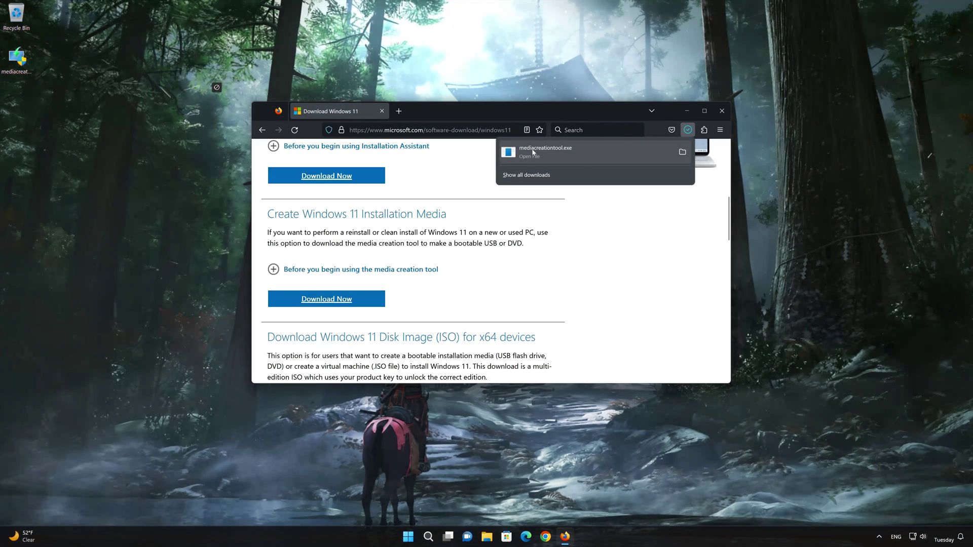
pyautogui.click(722, 111)
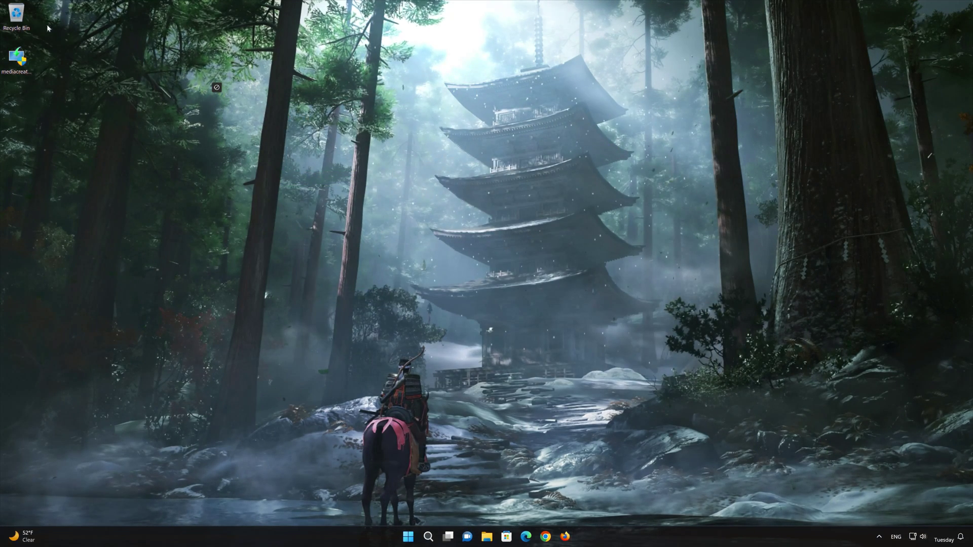
# - Run the downloaded media creation tool with permission to make changes, accepting the license terms and the recommended language and edition
pyautogui.click(21, 64)
pyautogui.doubleClick(20, 64)
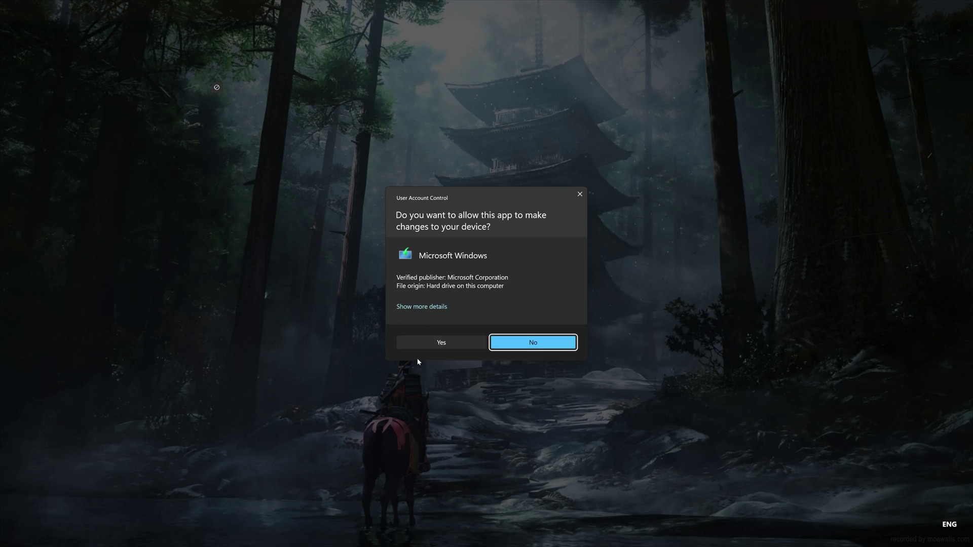
pyautogui.click(443, 346)
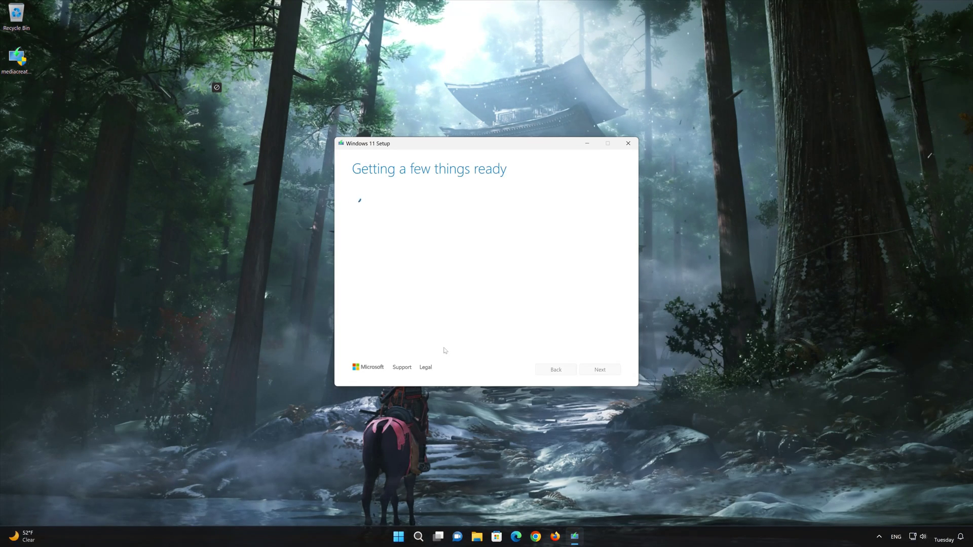
pyautogui.click(608, 371)
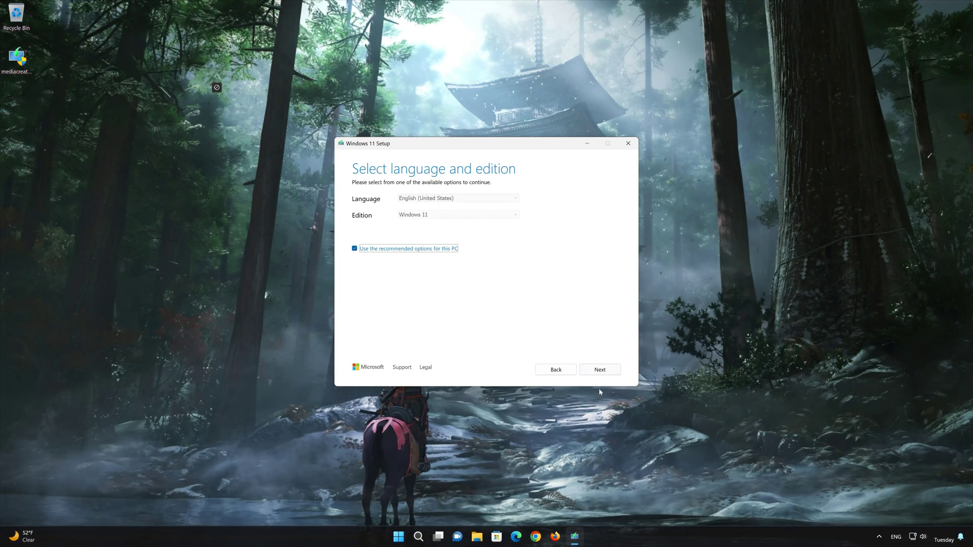
pyautogui.click(608, 373)
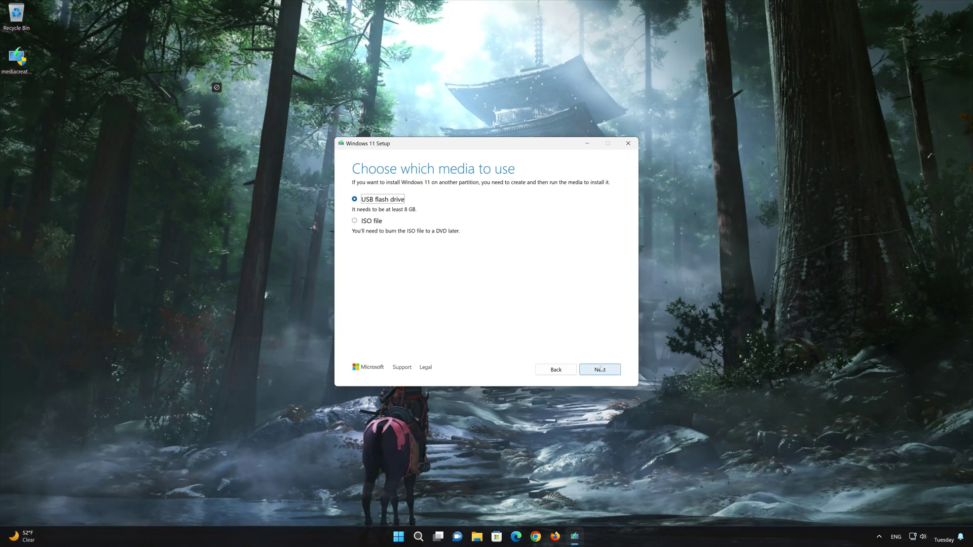
# - Select ISO file as the media to use and save it on the Desktop under the name Windows11
pyautogui.click(354, 221)
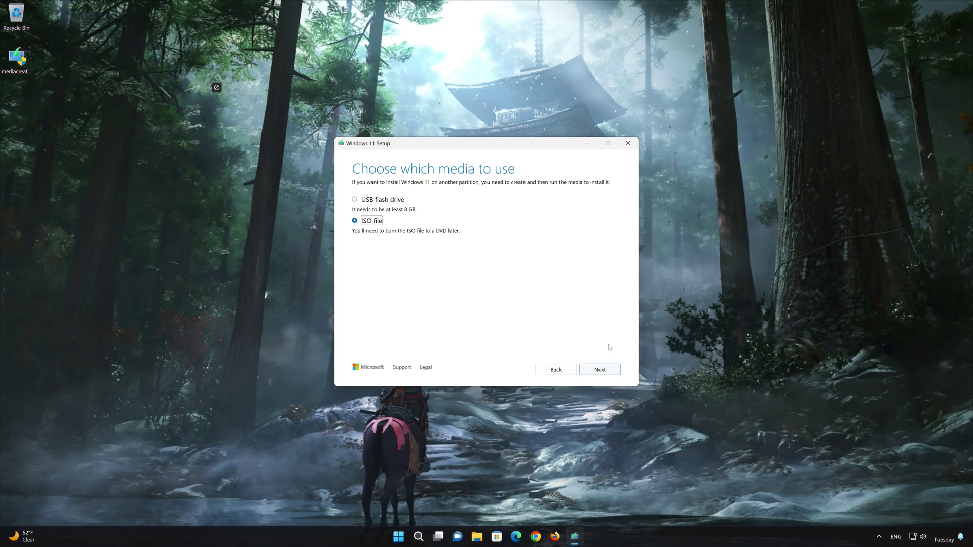
pyautogui.click(608, 370)
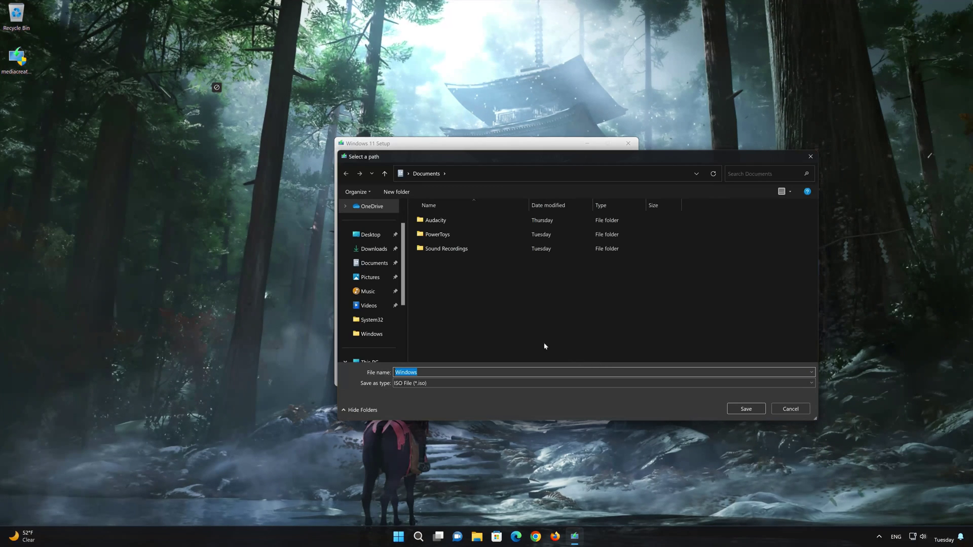
pyautogui.click(356, 236)
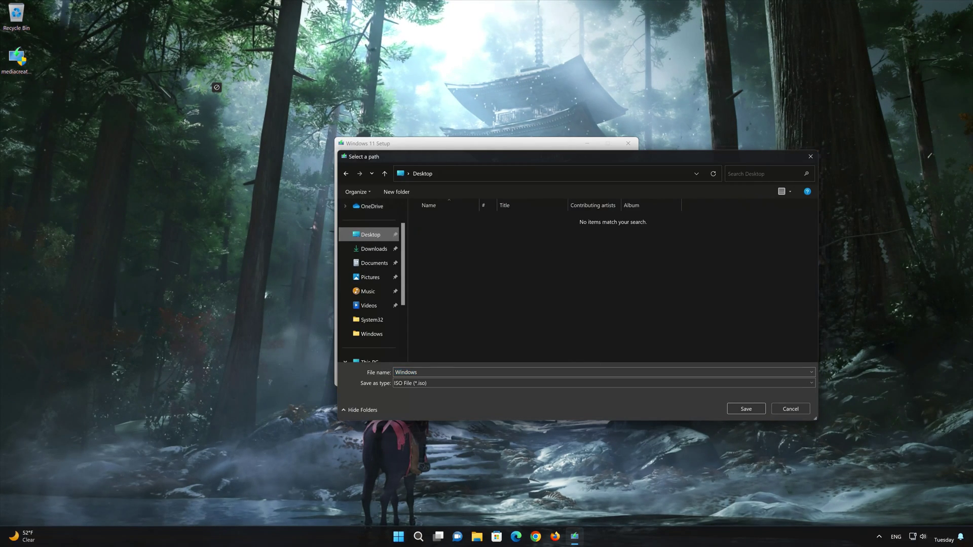
pyautogui.click(417, 373)
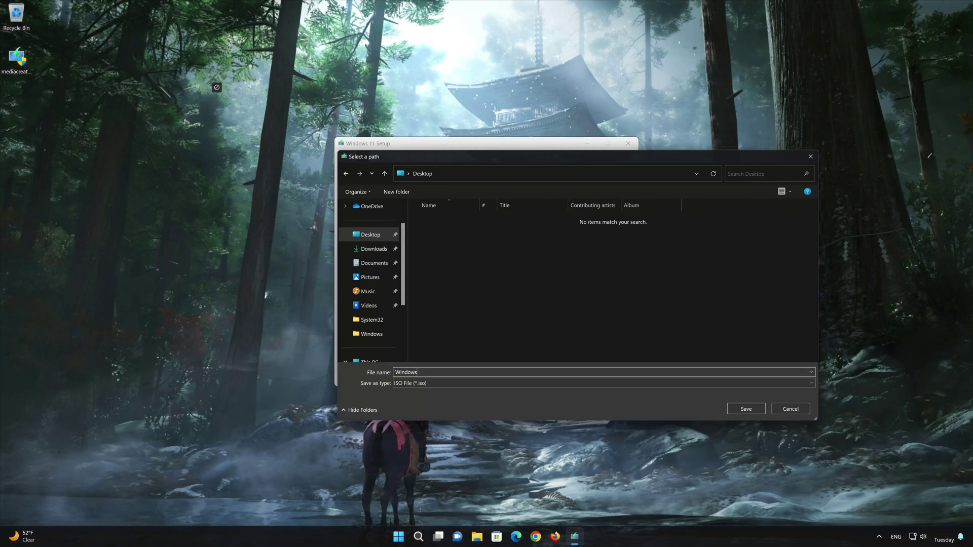
pyautogui.write('11')
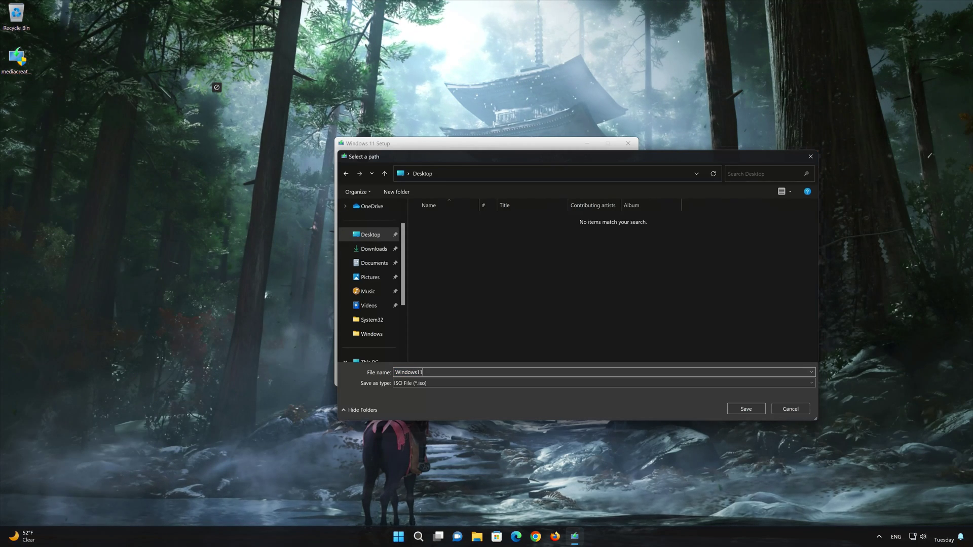
pyautogui.click(752, 408)
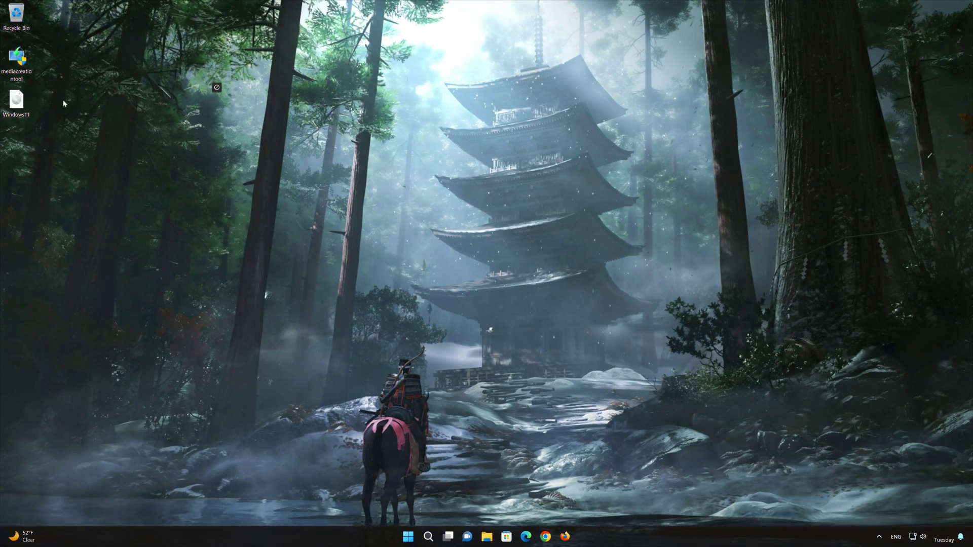
# - Open the Windows11 ISO on the desktop and launch its setup application, allowing it to make changes to the device
pyautogui.doubleClick(16, 101)
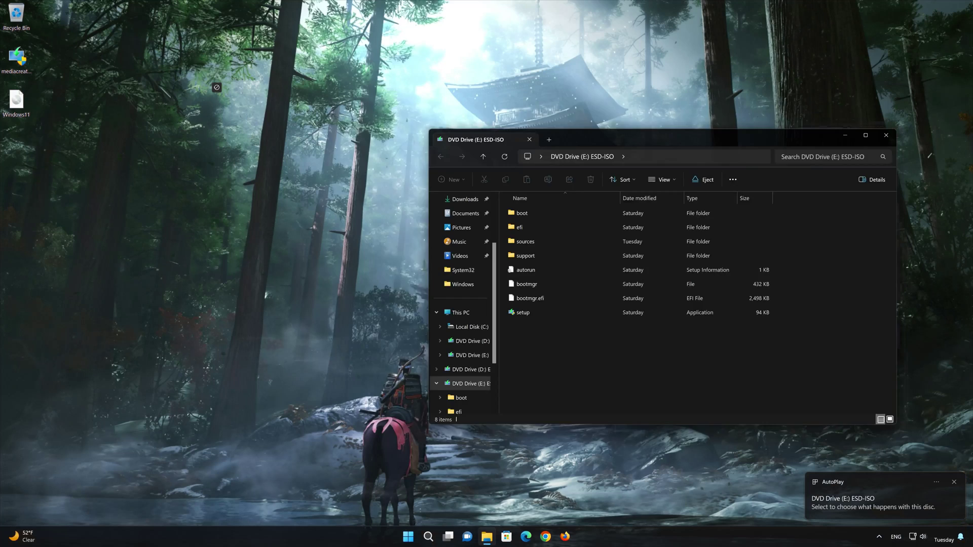
pyautogui.moveTo(593, 135); pyautogui.dragTo(495, 106)
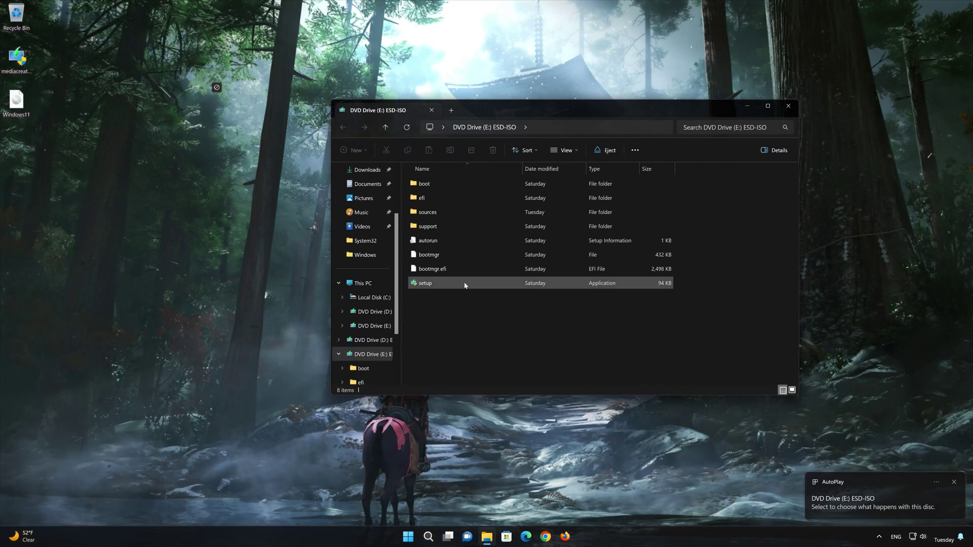
pyautogui.doubleClick(433, 285)
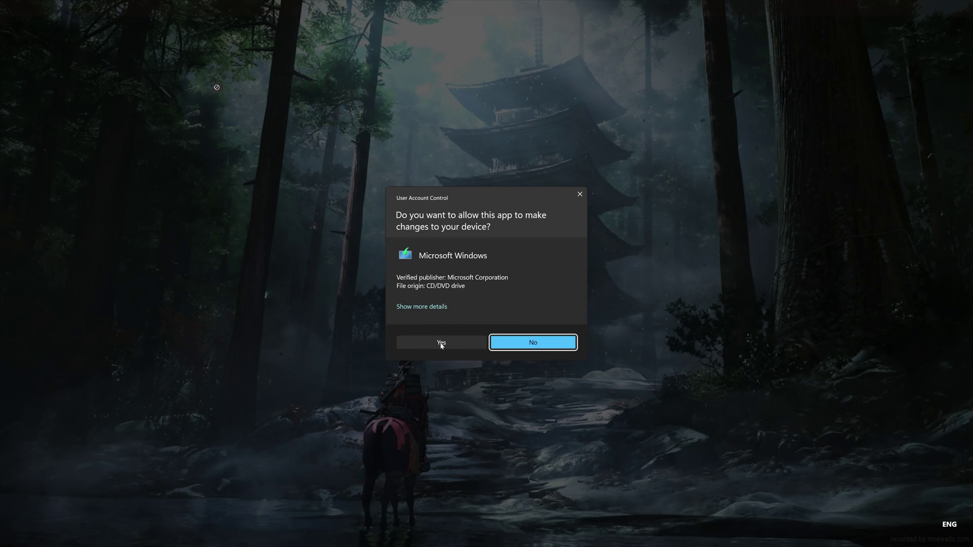
pyautogui.click(440, 342)
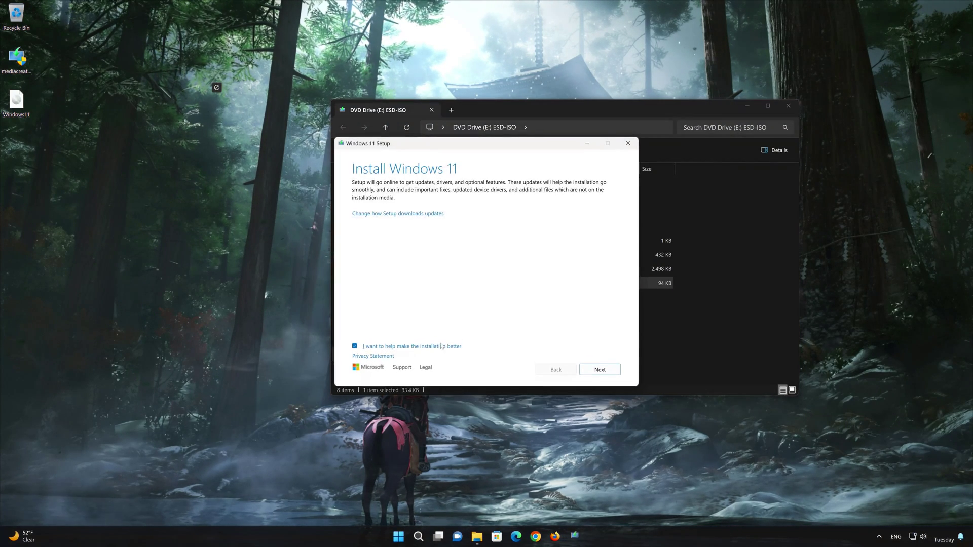
# - Close the DVD drive folder window, then proceed through Windows 11 Setup and start the installation keeping personal files and apps
pyautogui.click(788, 105)
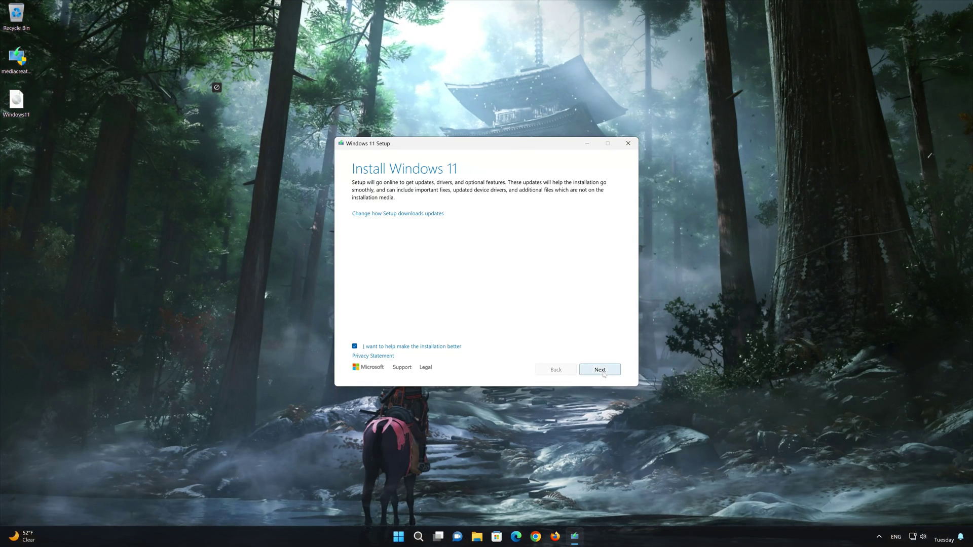
pyautogui.click(603, 375)
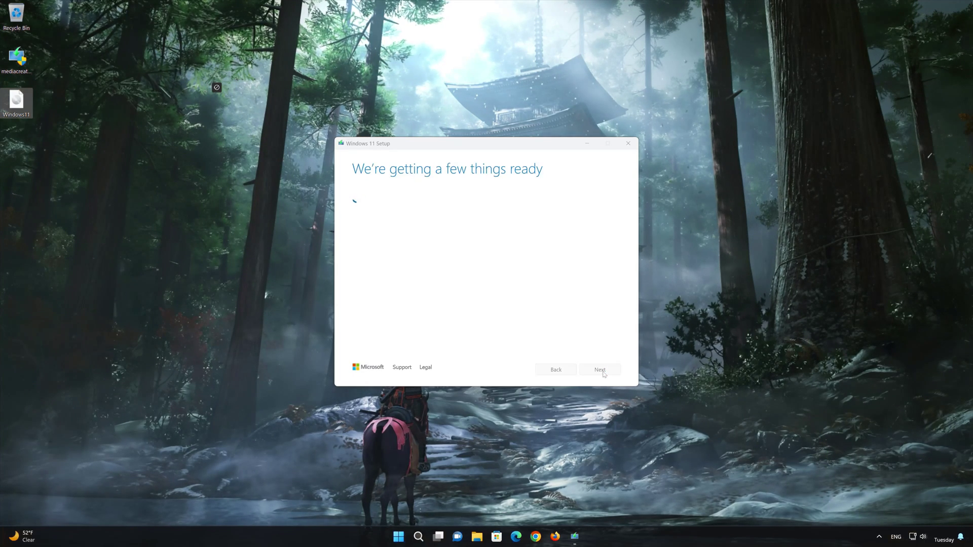
pyautogui.click(604, 370)
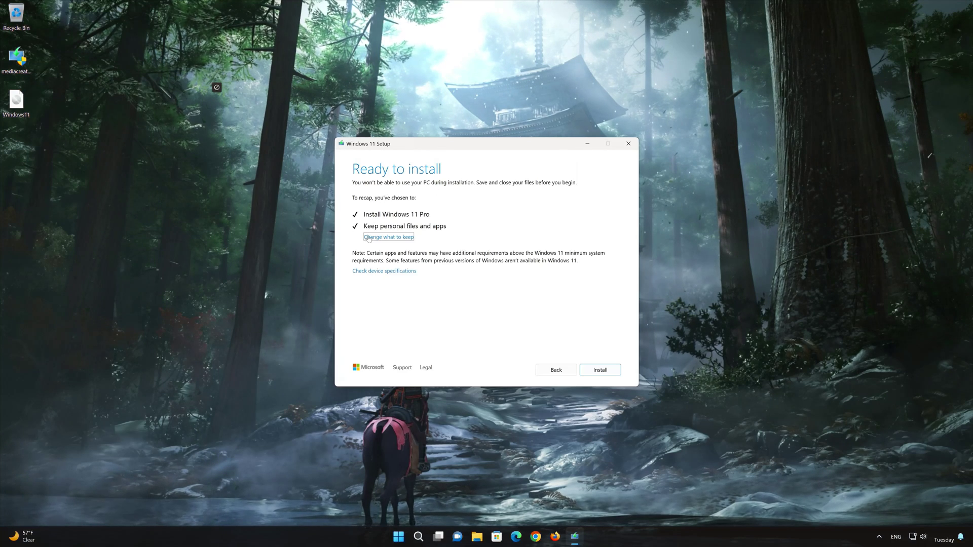
pyautogui.click(592, 372)
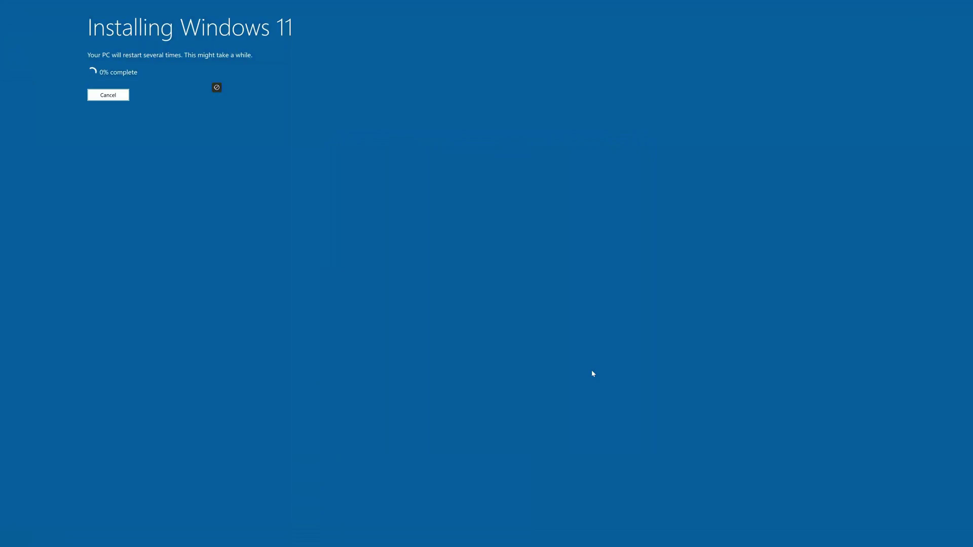